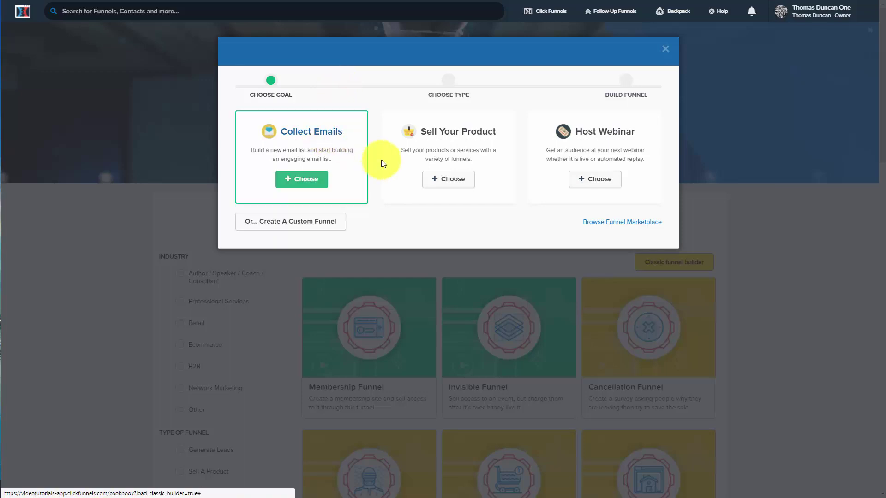
- Build a sales funnel named Course Platform, with Sell Your Product as the goal and Sales Funnel as the type
{"action": "left_click", "coordinate": [443, 179]}
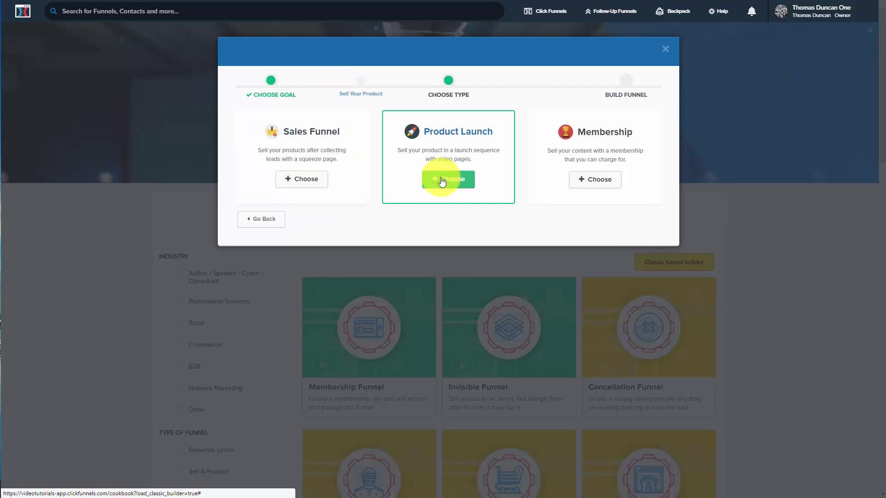
{"action": "left_click", "coordinate": [301, 180]}
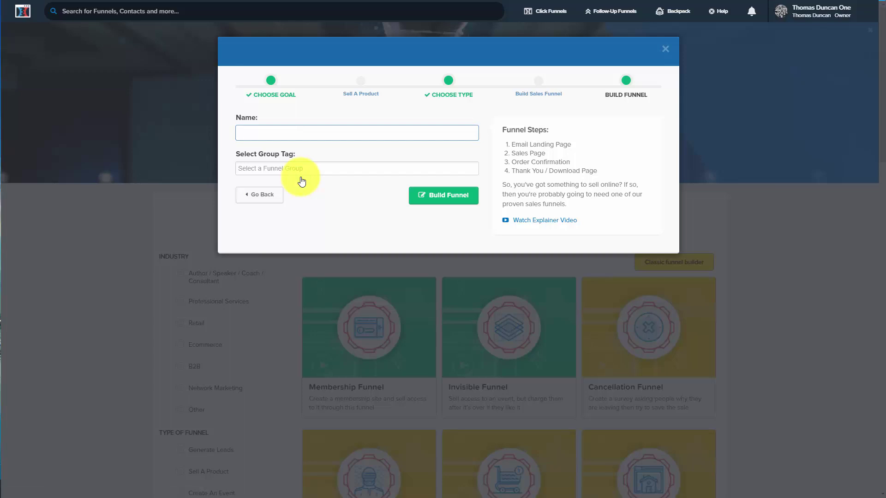
{"action": "type", "text": "Course Platform"}
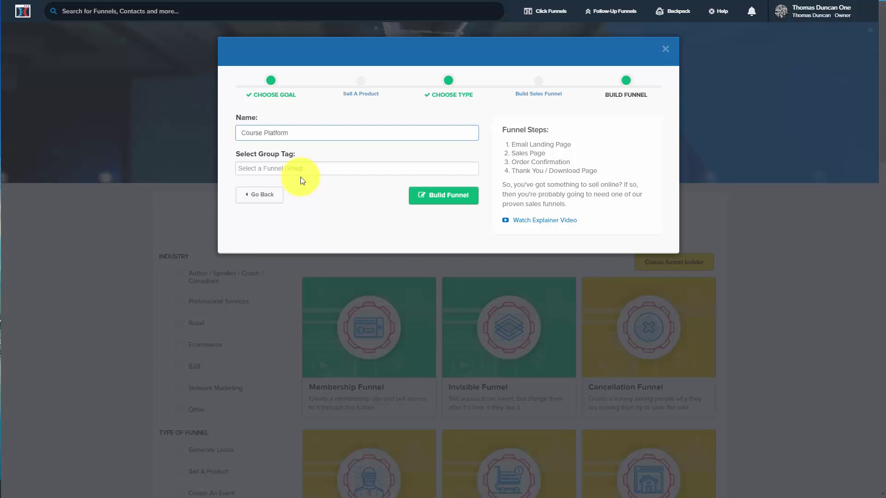
{"action": "left_click", "coordinate": [434, 199]}
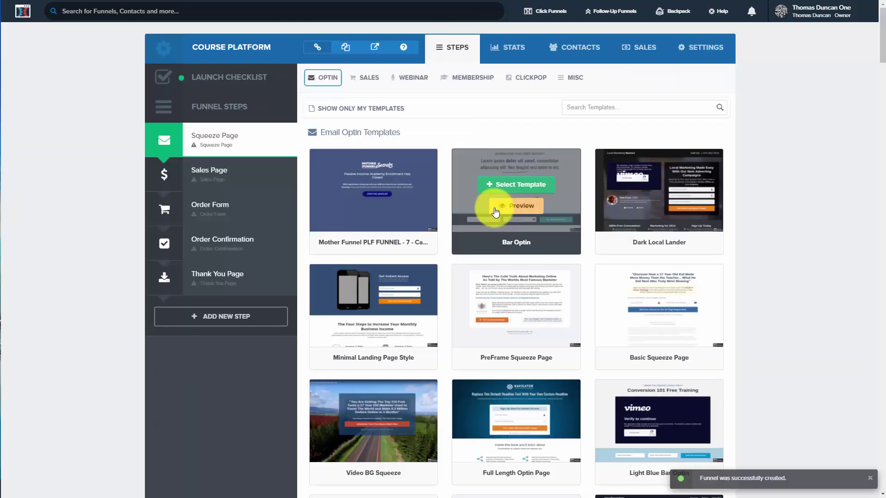
- Apply the Bar Optin template to the squeeze page and open that page for editing
{"action": "left_click", "coordinate": [508, 186]}
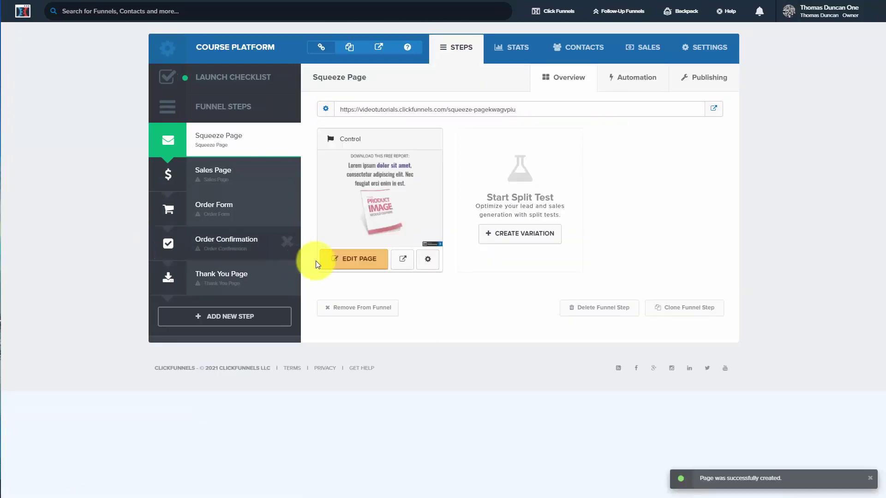
{"action": "left_click", "coordinate": [348, 258]}
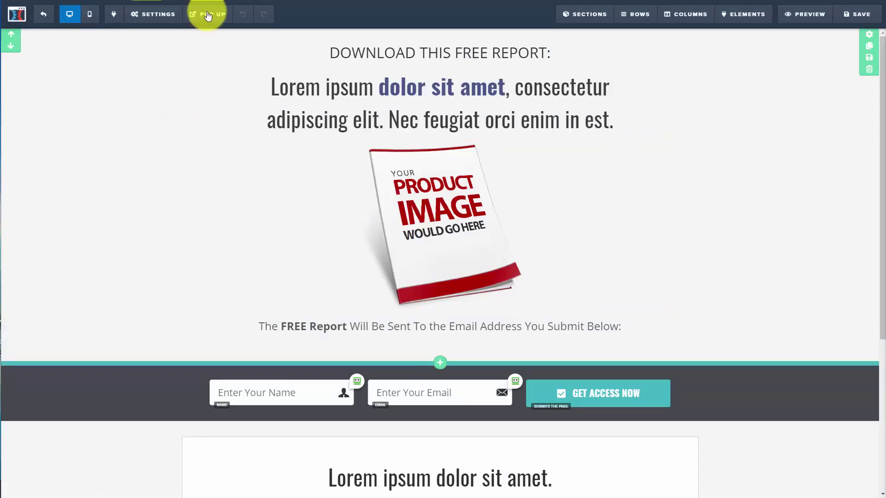
- Look at the squeeze page's pop-up and its general settings, leaving both without changes
{"action": "mouse_move", "coordinate": [210, 17]}
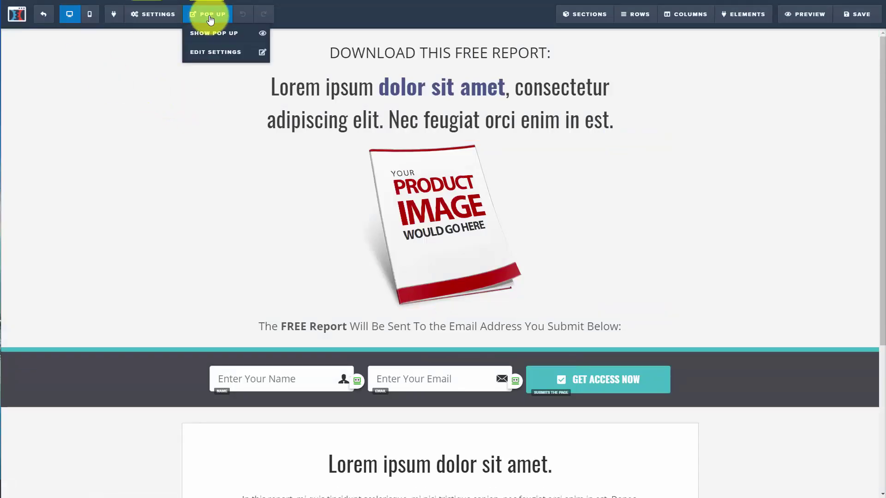
{"action": "left_click", "coordinate": [216, 33]}
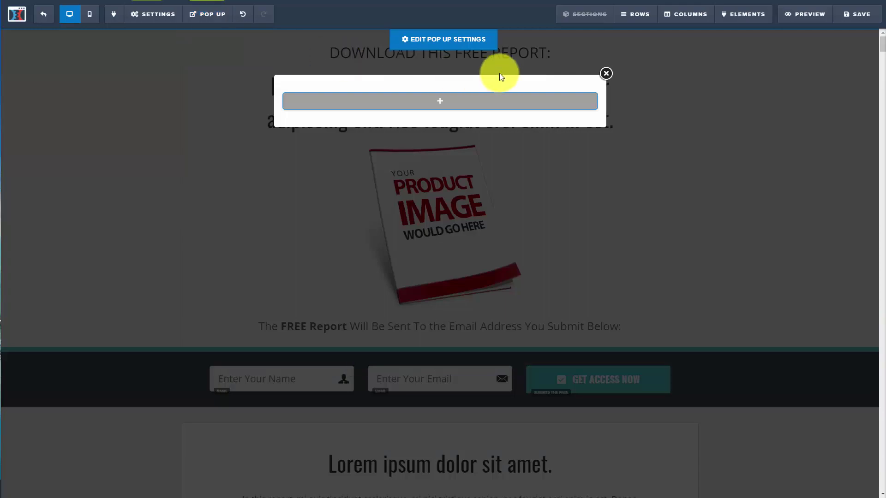
{"action": "left_click", "coordinate": [606, 73]}
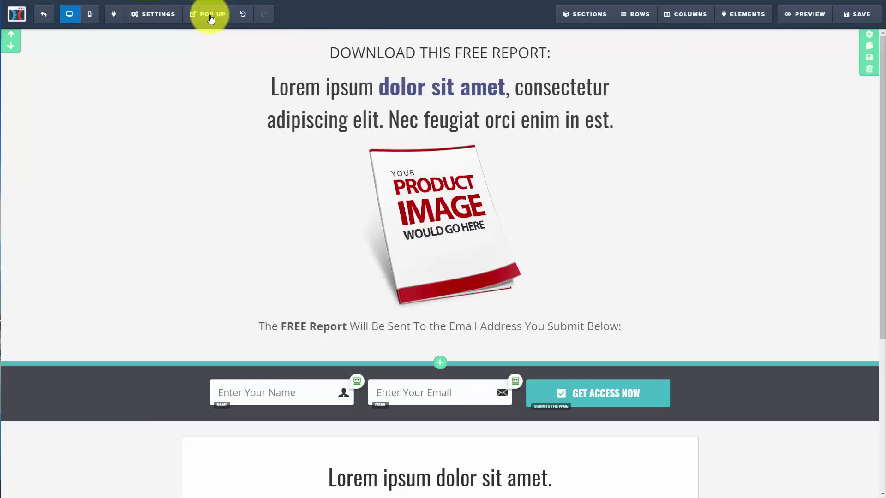
{"action": "mouse_move", "coordinate": [210, 17]}
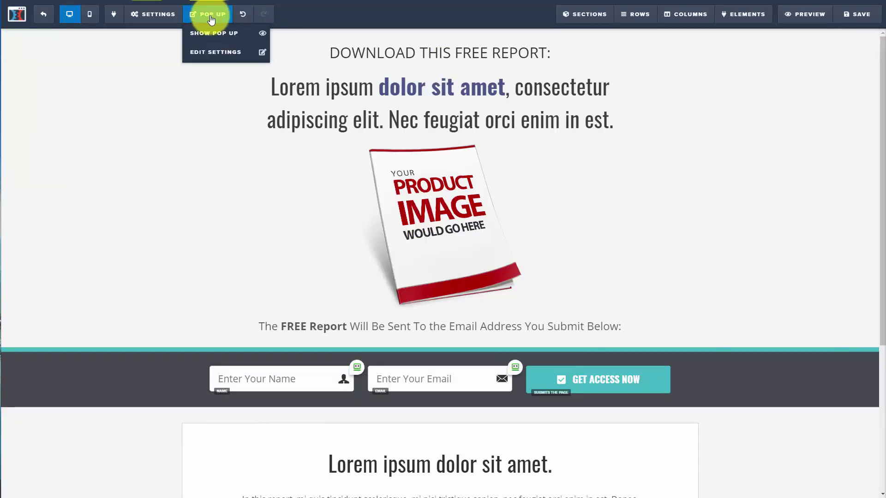
{"action": "mouse_move", "coordinate": [154, 14]}
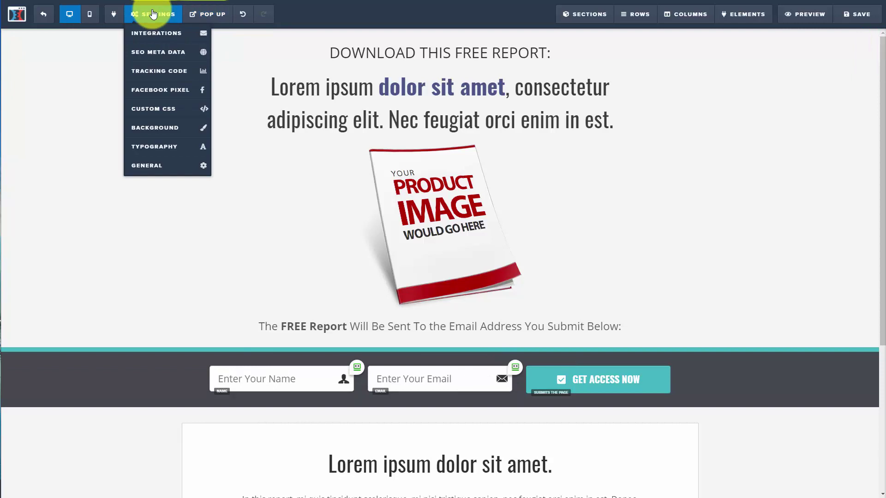
{"action": "left_click", "coordinate": [155, 166]}
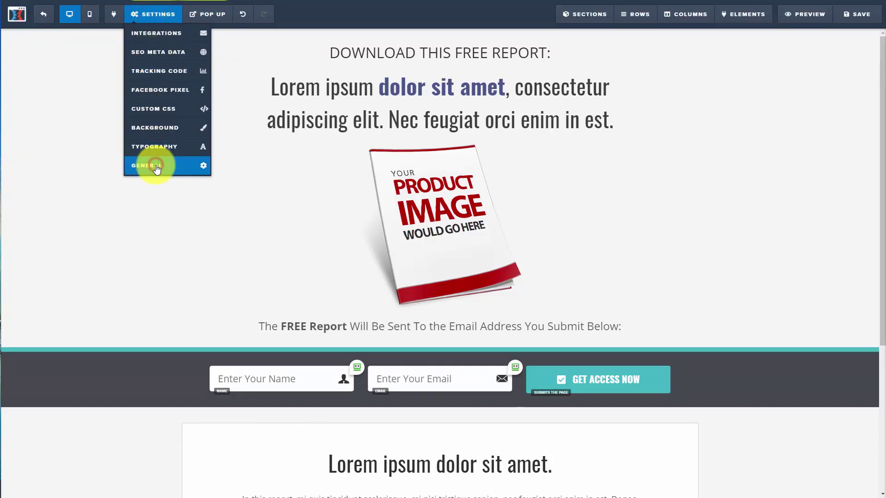
{"action": "left_click", "coordinate": [591, 265]}
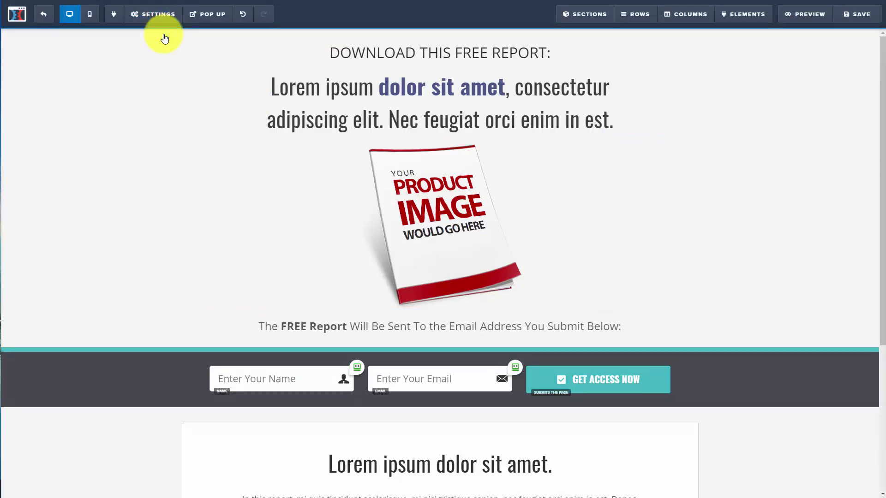
- Connect the squeeze page's email integration to Mailchimp with the Add To List action and the Video Tutorials list
{"action": "left_click", "coordinate": [164, 36]}
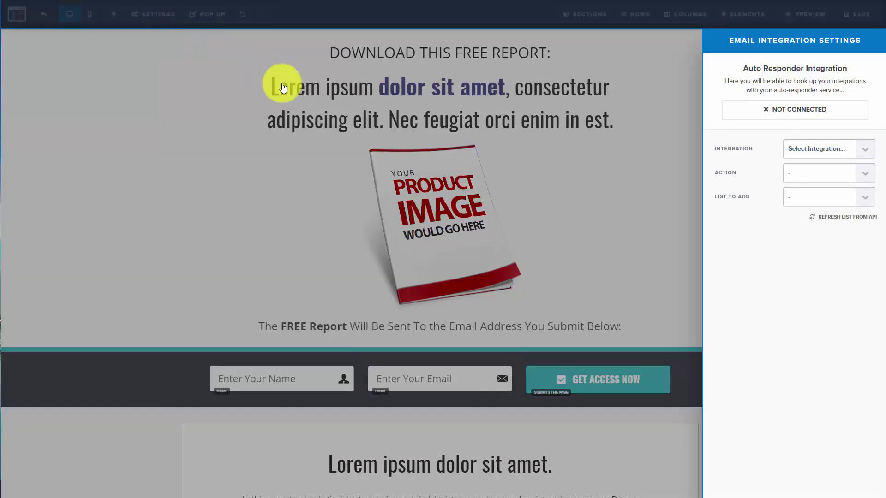
{"action": "left_click", "coordinate": [825, 153]}
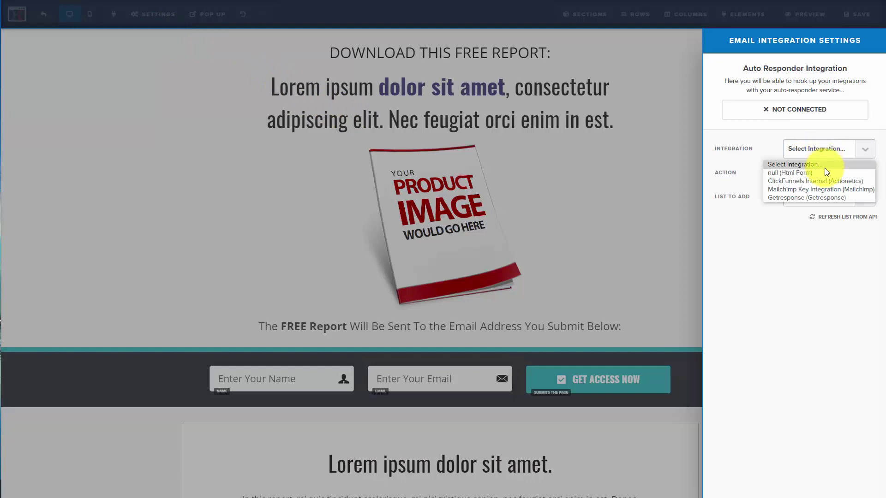
{"action": "left_click", "coordinate": [827, 189]}
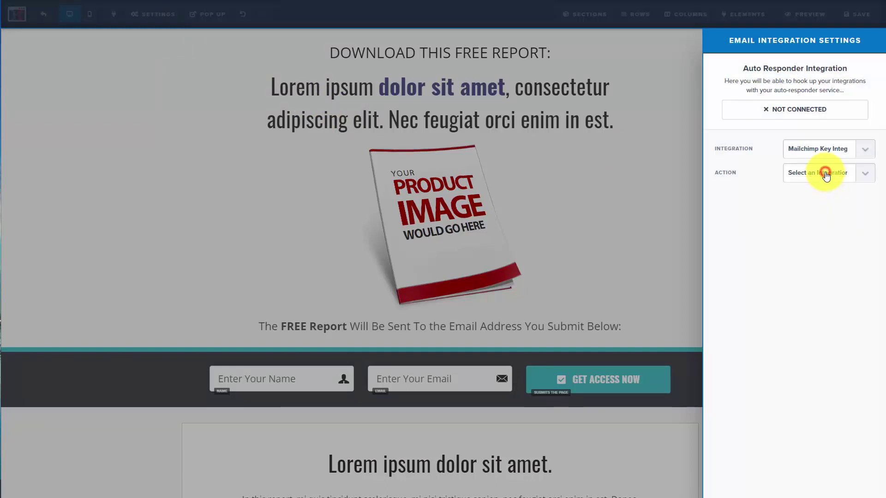
{"action": "left_click", "coordinate": [825, 173]}
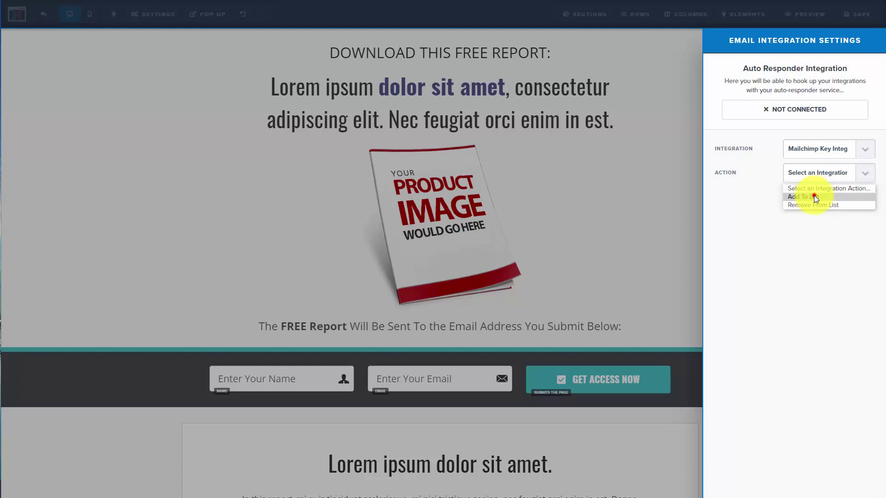
{"action": "left_click", "coordinate": [814, 197]}
{"action": "left_click", "coordinate": [814, 197]}
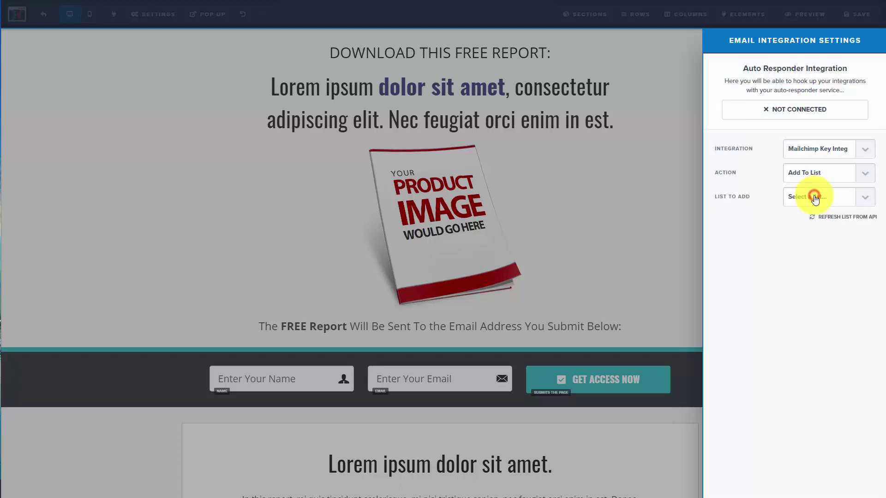
{"action": "left_click", "coordinate": [818, 229]}
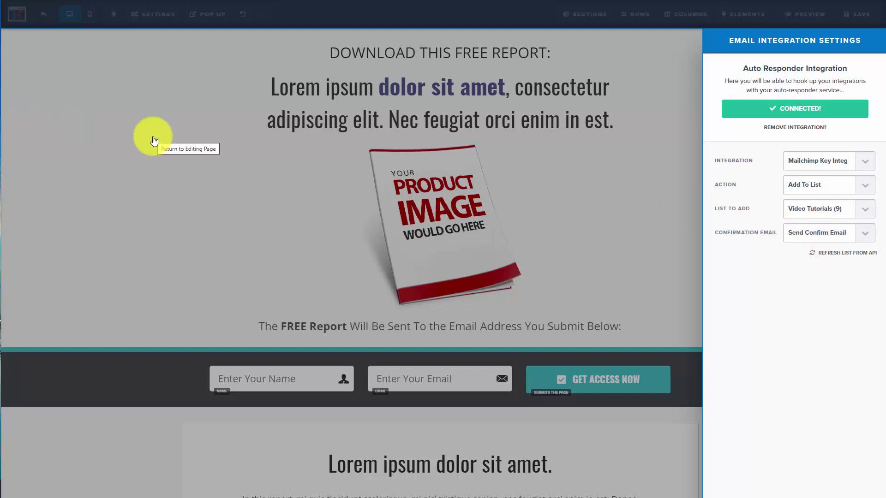
{"action": "left_click", "coordinate": [127, 129]}
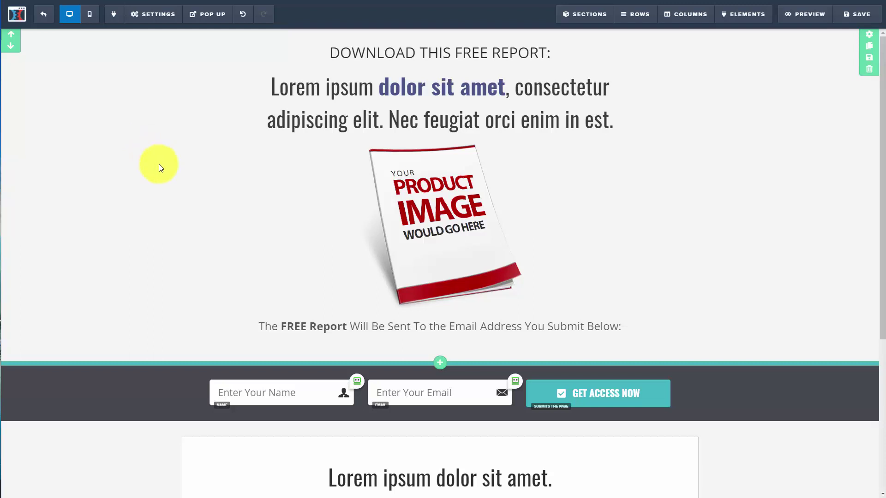
- Set the action of the Get Access Now button to Go To Next Step In Funnel
{"action": "left_click", "coordinate": [562, 395]}
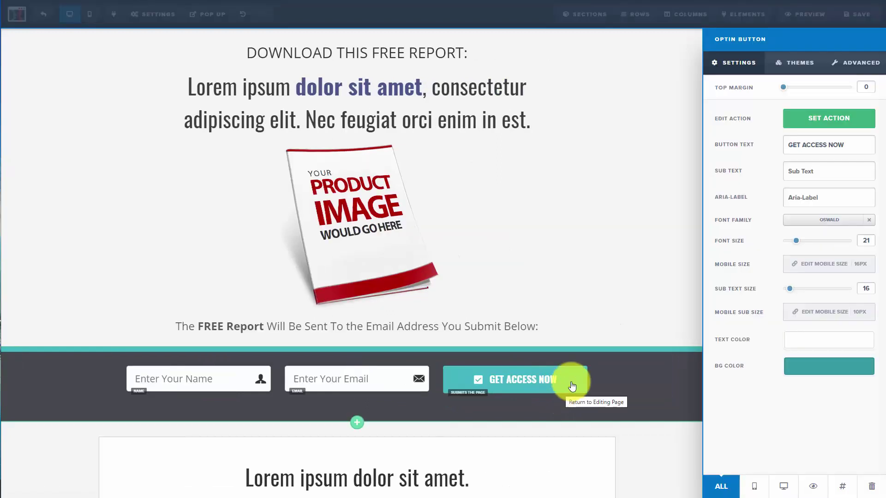
{"action": "left_click", "coordinate": [810, 118]}
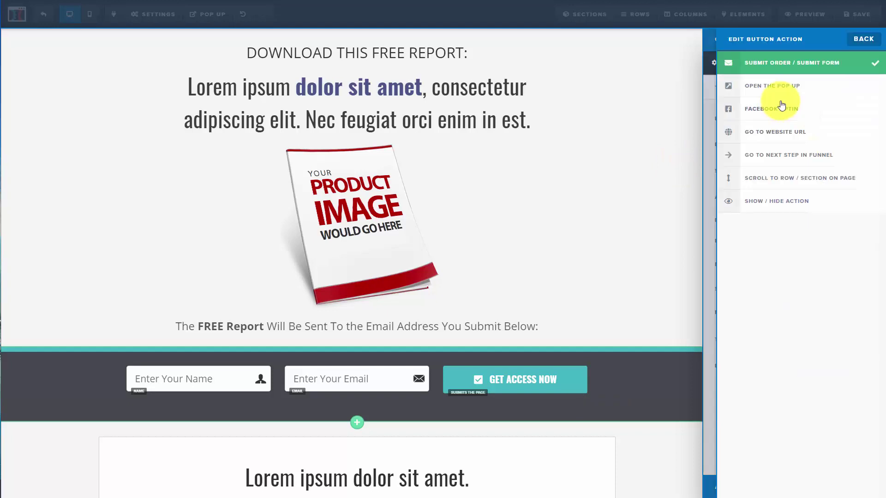
{"action": "left_click", "coordinate": [774, 156]}
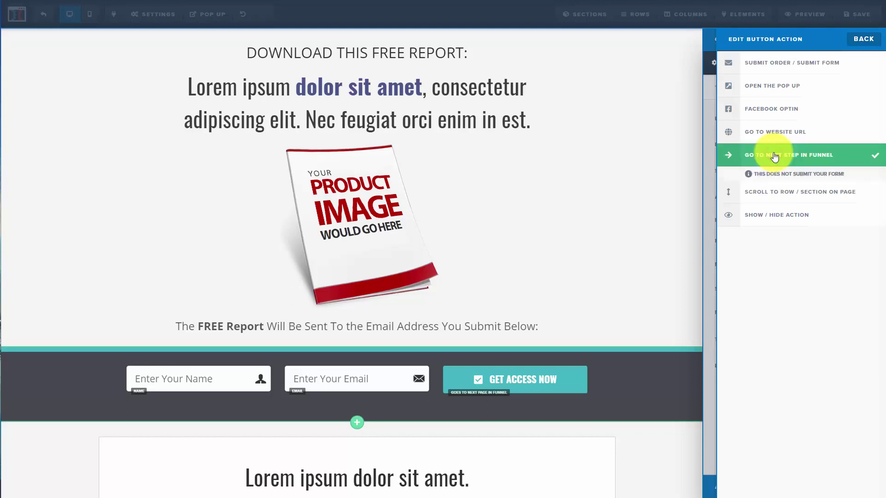
{"action": "left_click", "coordinate": [649, 145]}
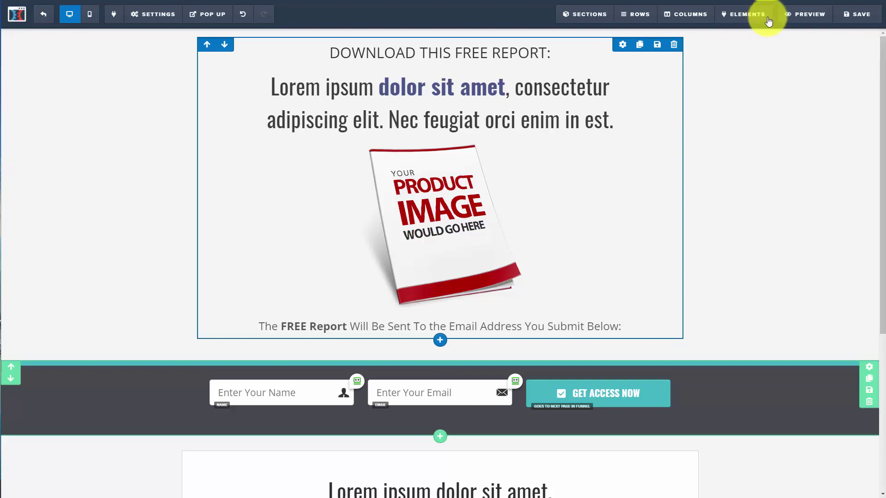
- Save the squeeze page and preview it
{"action": "left_click", "coordinate": [850, 12]}
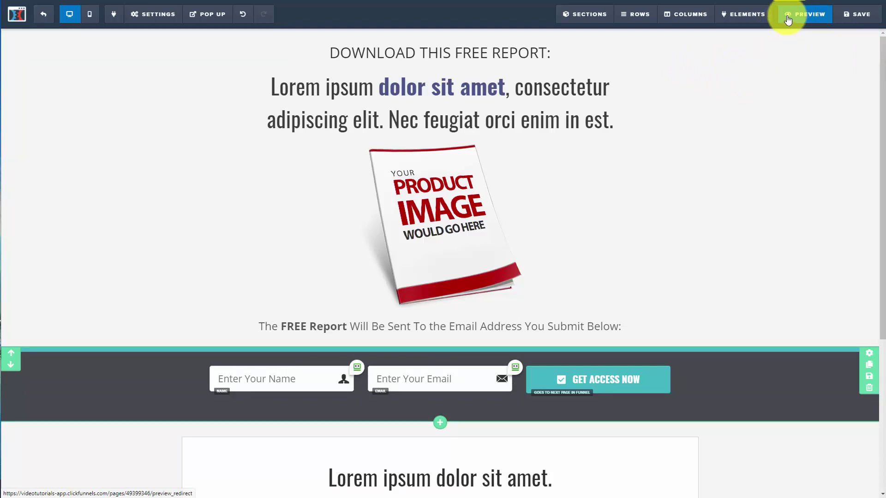
{"action": "left_click", "coordinate": [788, 19]}
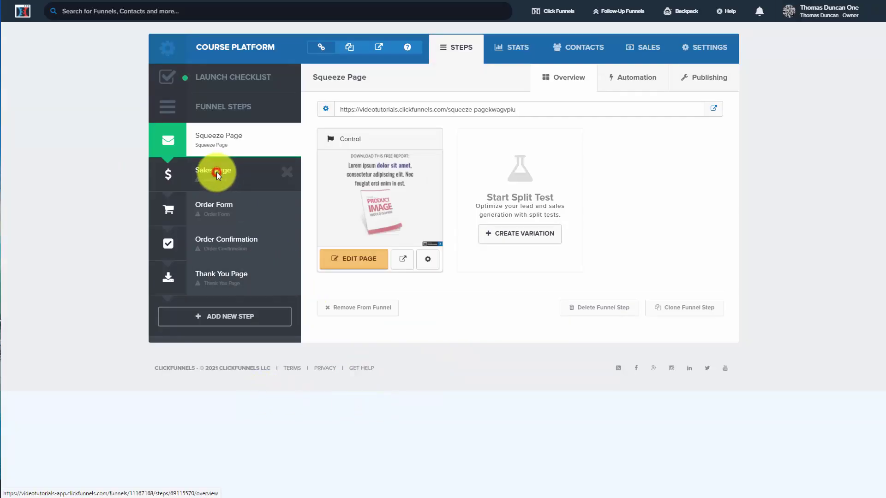
- Apply the Long Form VSL template to the funnel's Sales Page step and open the page for editing
{"action": "left_click", "coordinate": [218, 176]}
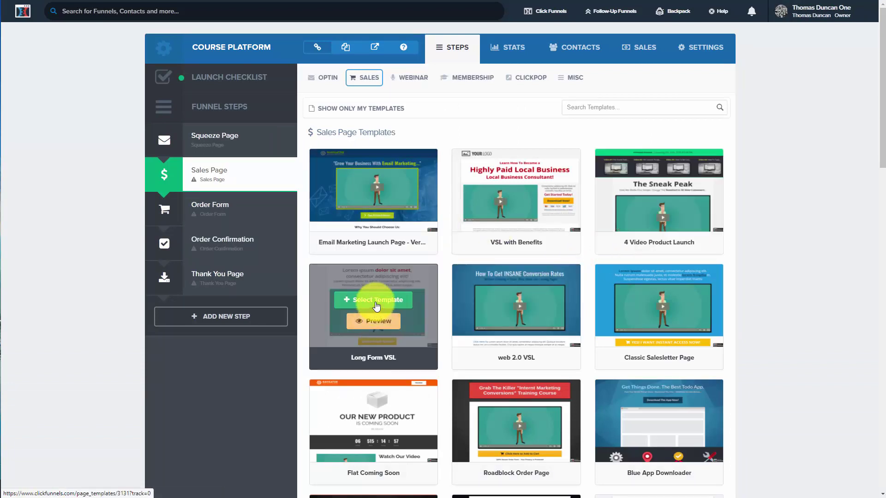
{"action": "left_click", "coordinate": [374, 299]}
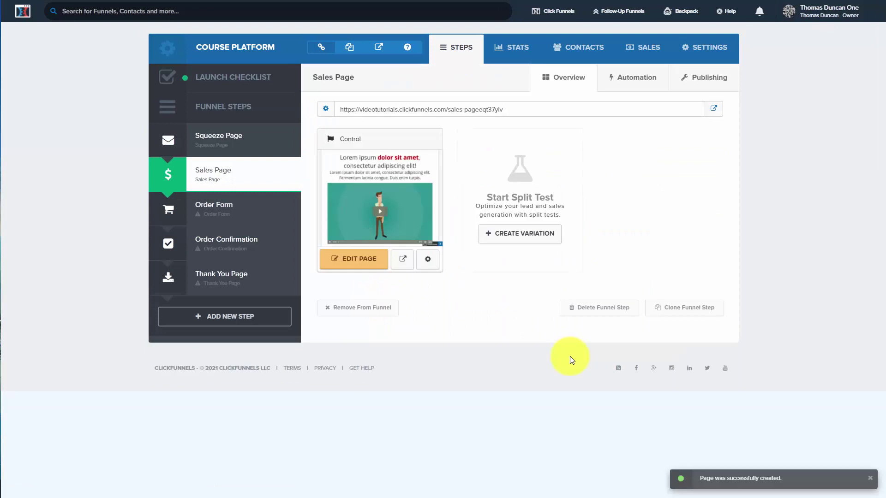
{"action": "left_click", "coordinate": [352, 257]}
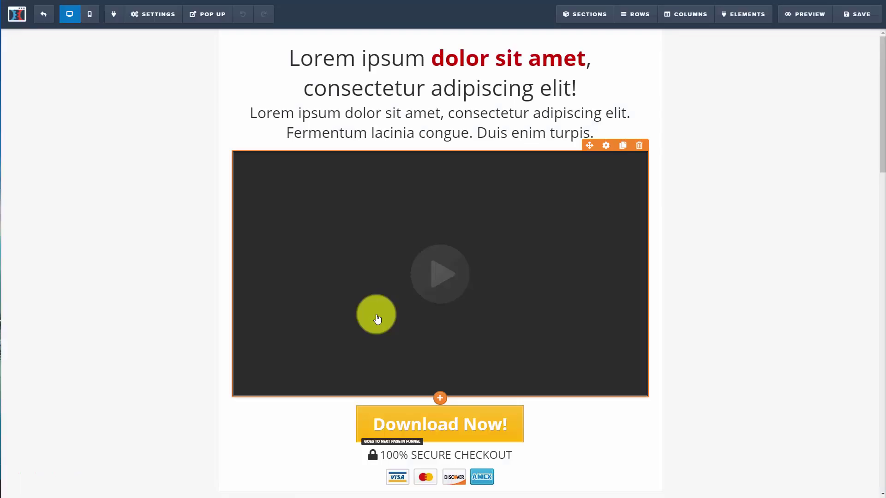
- Show the sales page's pop-up for a look and close it
{"action": "left_click", "coordinate": [207, 14]}
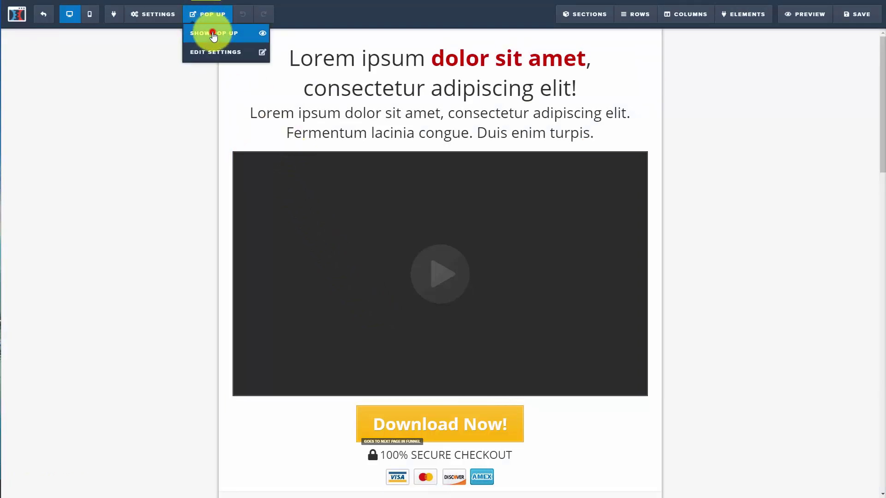
{"action": "left_click", "coordinate": [213, 35]}
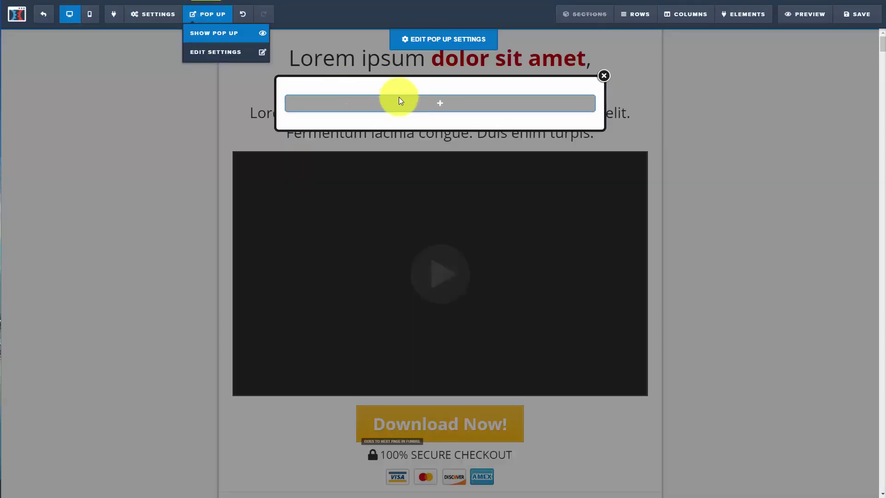
{"action": "left_click", "coordinate": [603, 76]}
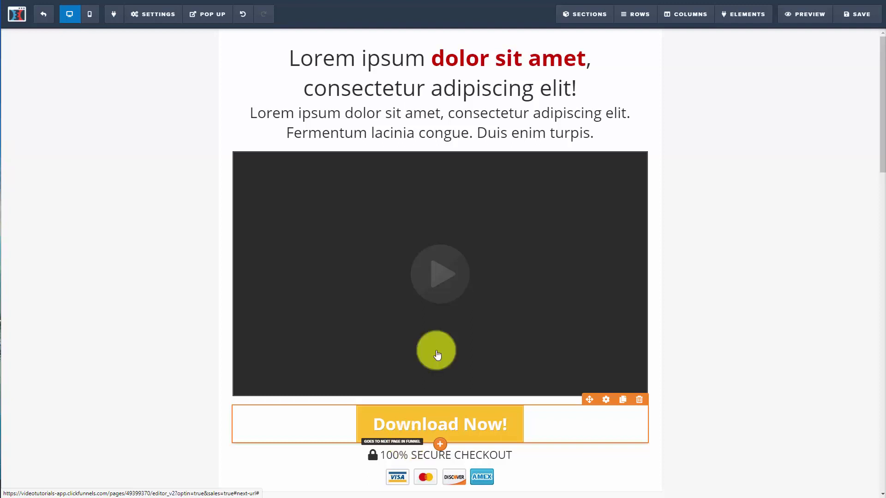
- Review the sales page down to its lower Download Now button and save the page
{"action": "scroll", "coordinate": [437, 350], "scroll_direction": "down", "scroll_amount": 10}
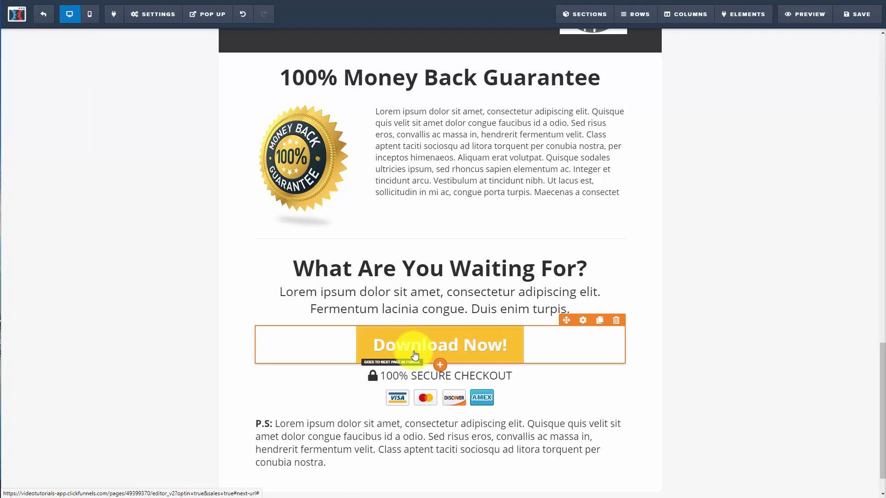
{"action": "scroll", "coordinate": [415, 355], "scroll_direction": "up", "scroll_amount": 10}
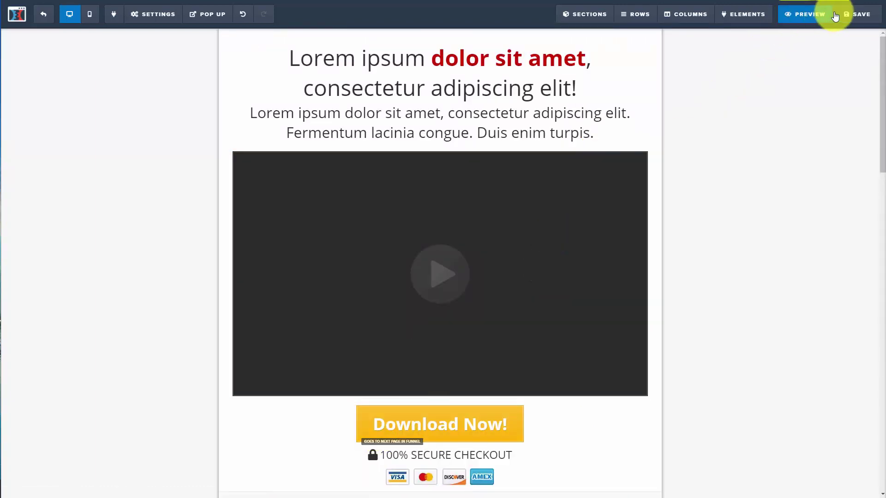
{"action": "left_click", "coordinate": [842, 17]}
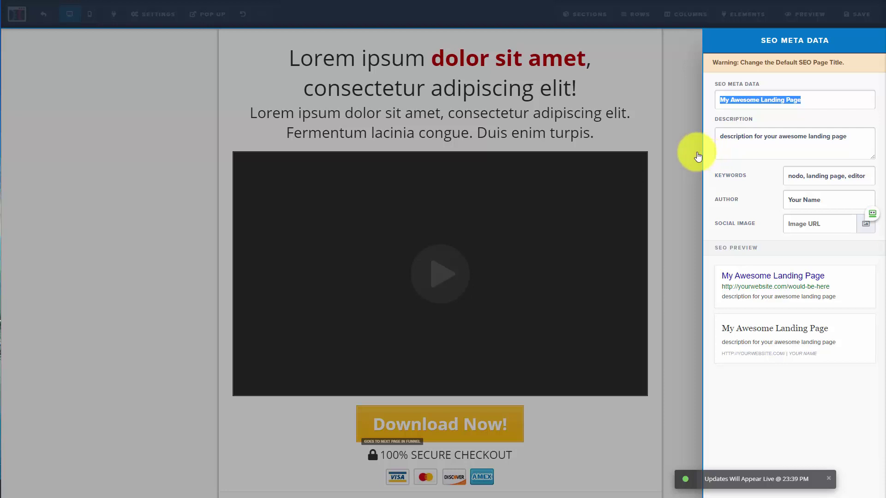
- Return to the funnel, apply the Order Recap template to the Order Form step and open the page for editing
{"action": "left_click", "coordinate": [694, 156]}
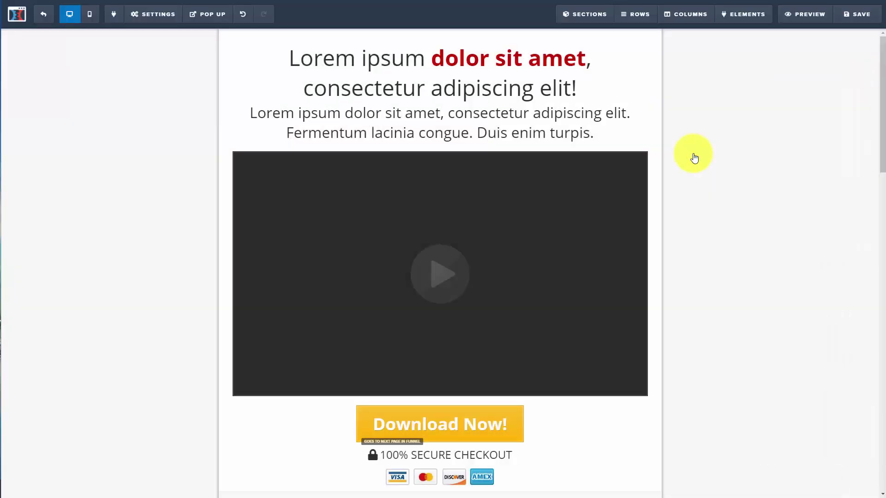
{"action": "left_click", "coordinate": [44, 19]}
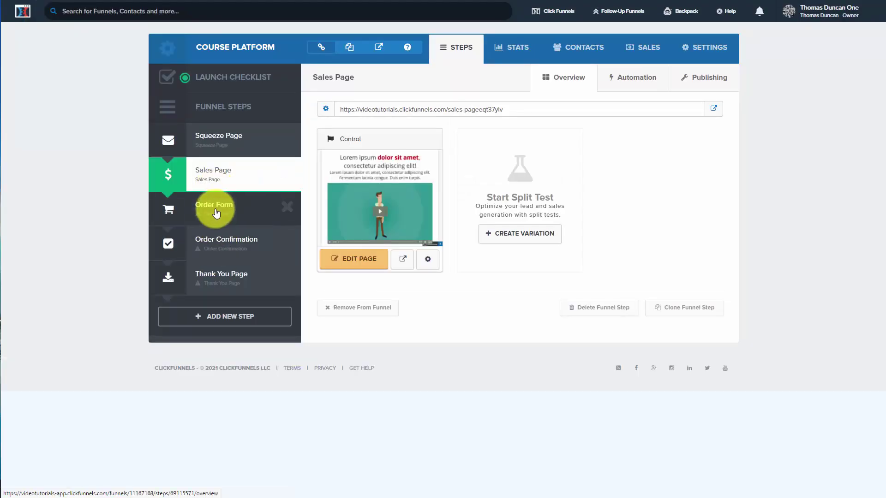
{"action": "left_click", "coordinate": [216, 210]}
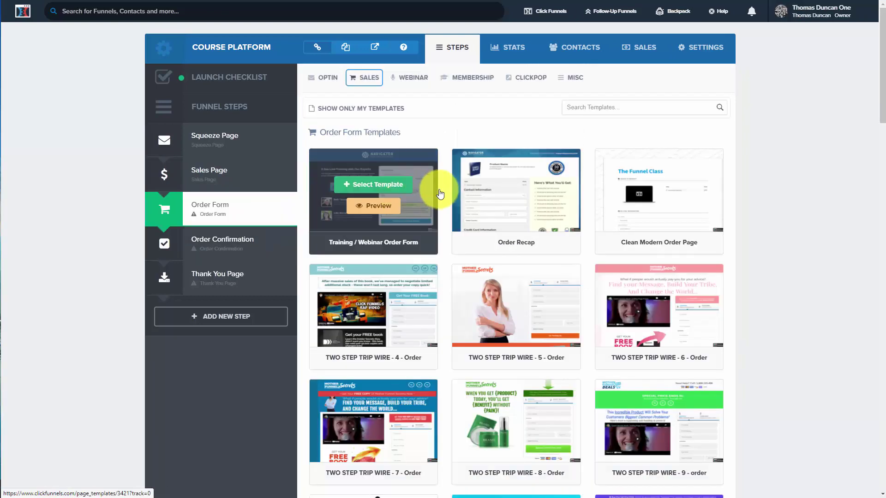
{"action": "left_click", "coordinate": [491, 185]}
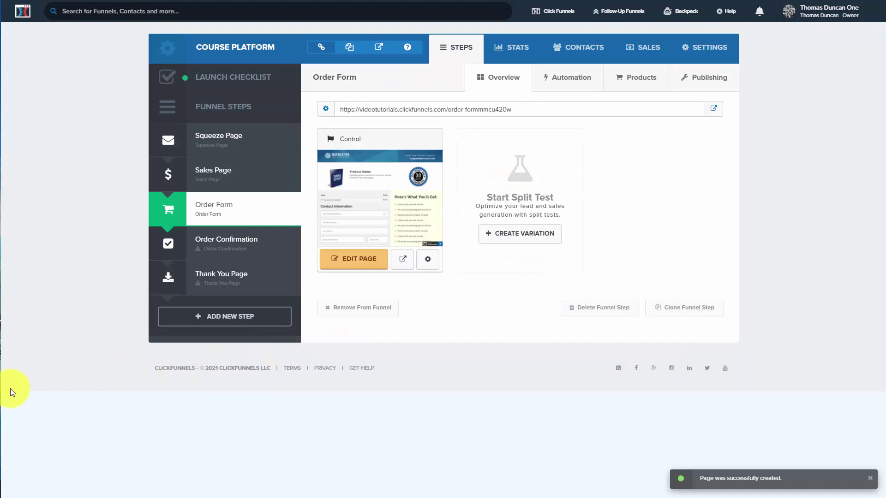
{"action": "left_click", "coordinate": [353, 259]}
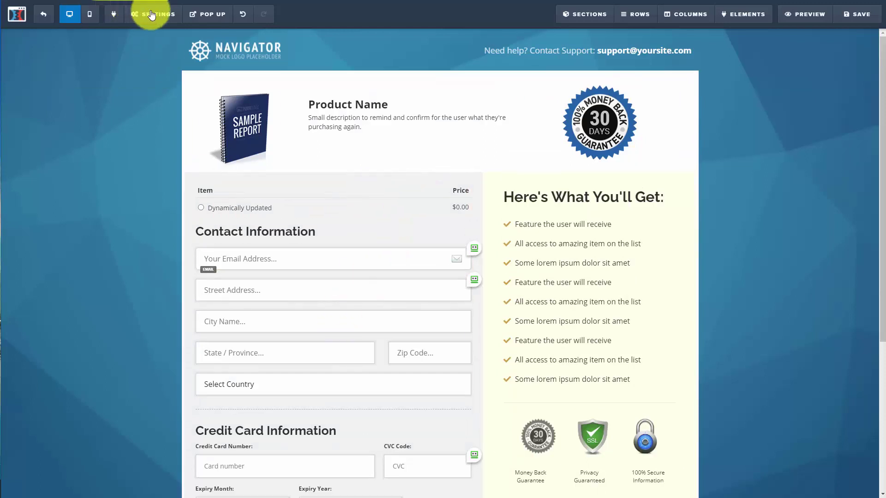
- Hide the order form page from search engines in its general settings, save the page and return to the funnel
{"action": "left_click", "coordinate": [152, 14]}
{"action": "left_click", "coordinate": [151, 166]}
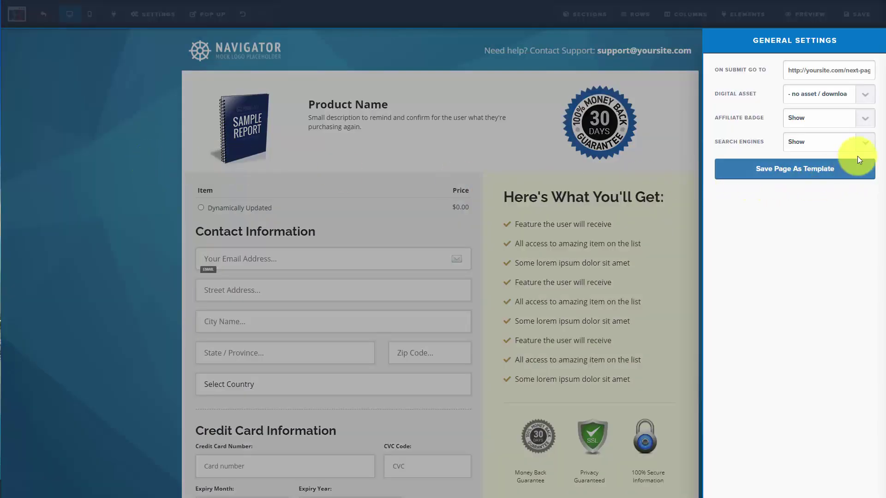
{"action": "left_click", "coordinate": [865, 143]}
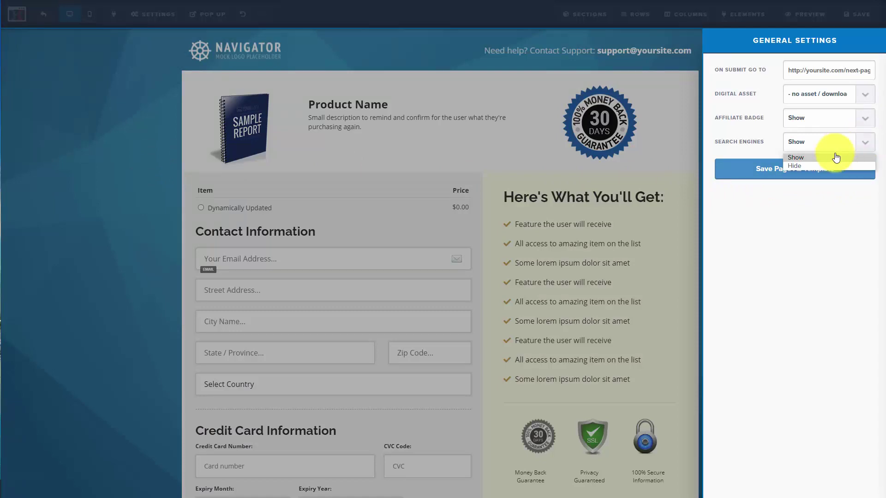
{"action": "left_click", "coordinate": [801, 165]}
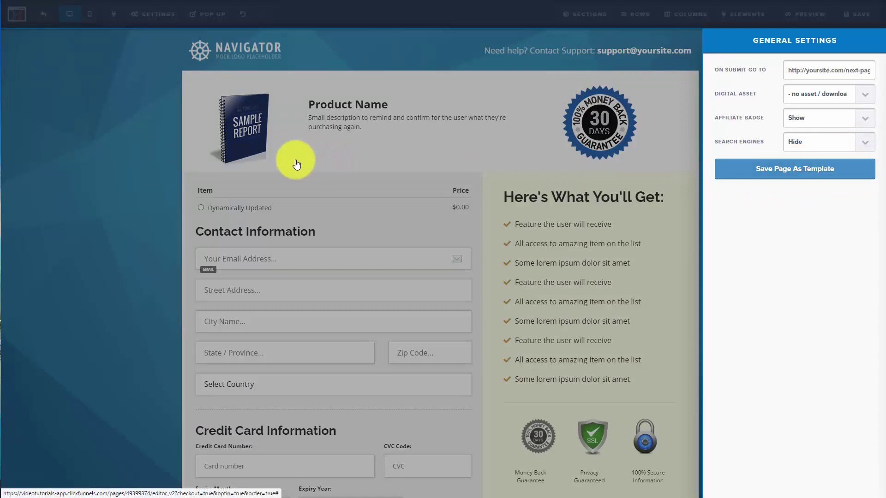
{"action": "left_click", "coordinate": [149, 134]}
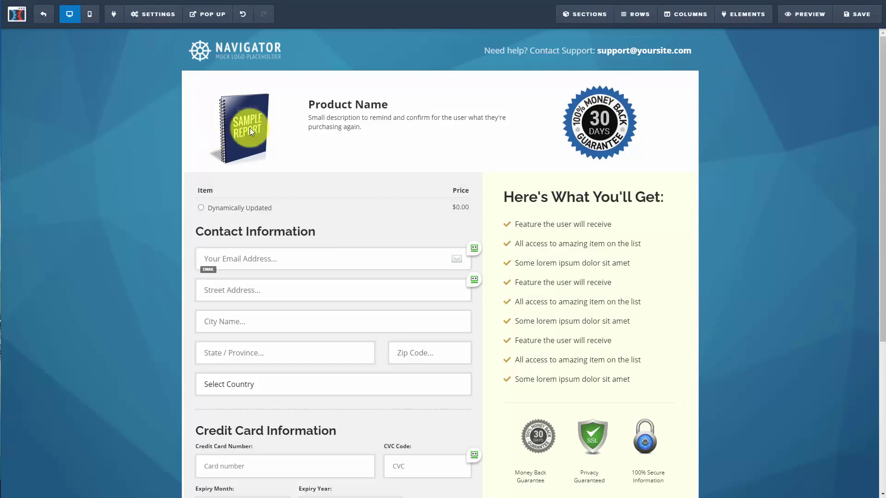
{"action": "left_click", "coordinate": [859, 19]}
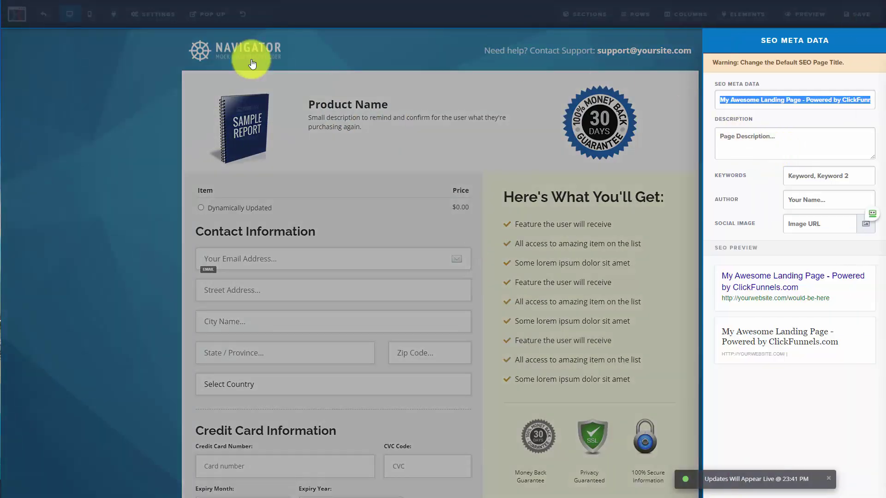
{"action": "left_click", "coordinate": [137, 103]}
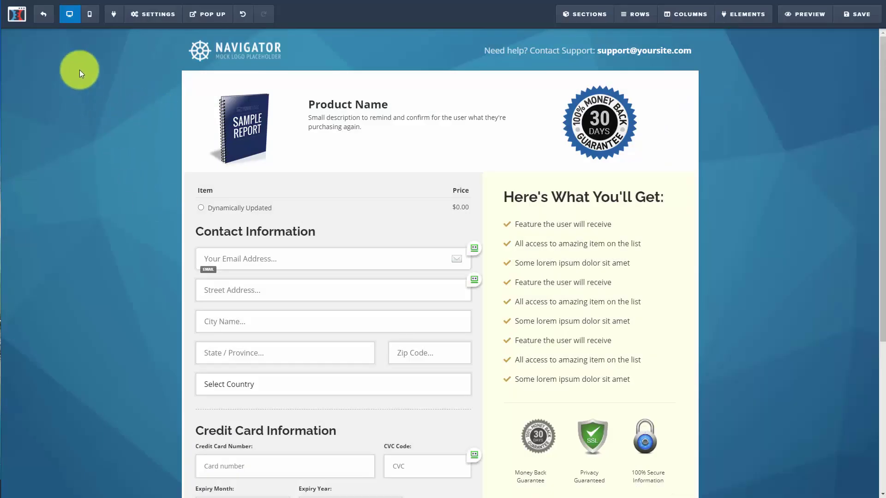
{"action": "left_click", "coordinate": [43, 19]}
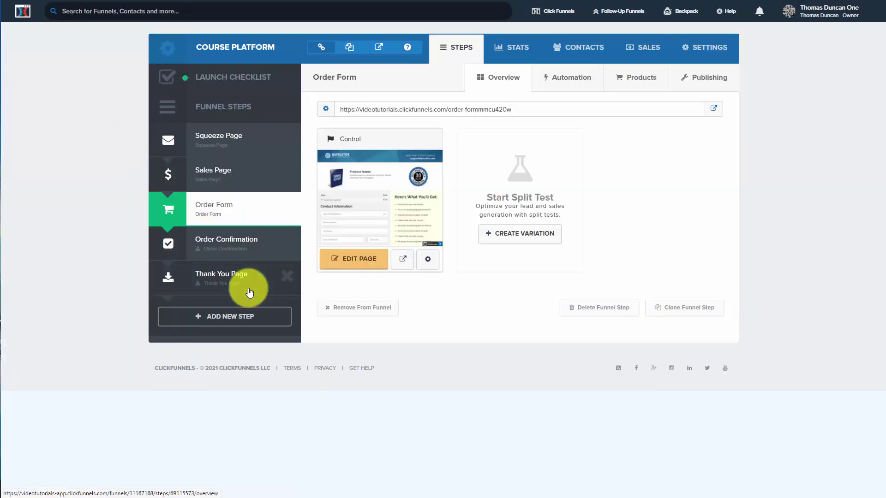
- Add a one-time product to the Order Form step with the Default Stripe Gateway as its payment integration
{"action": "left_click", "coordinate": [635, 78]}
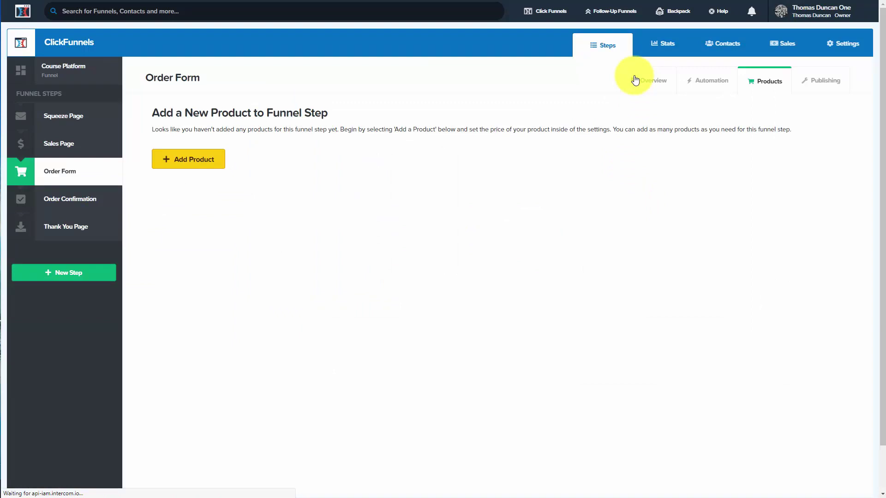
{"action": "left_click", "coordinate": [201, 159]}
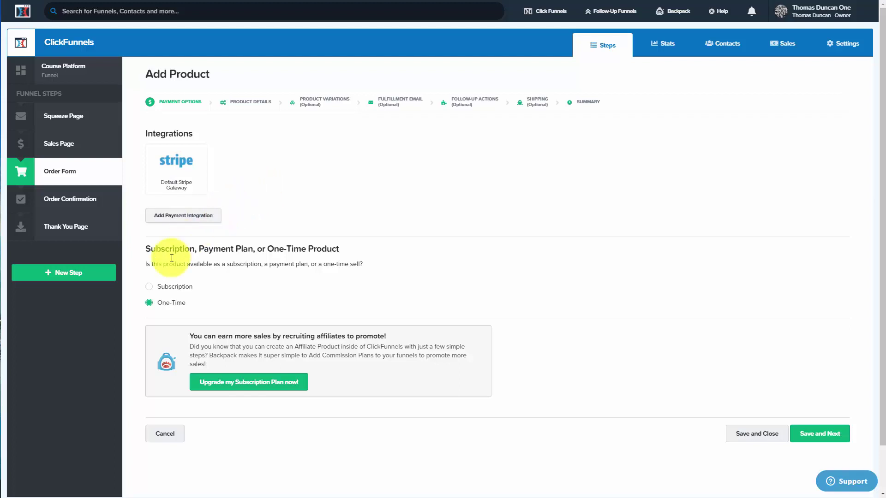
{"action": "left_click", "coordinate": [183, 173]}
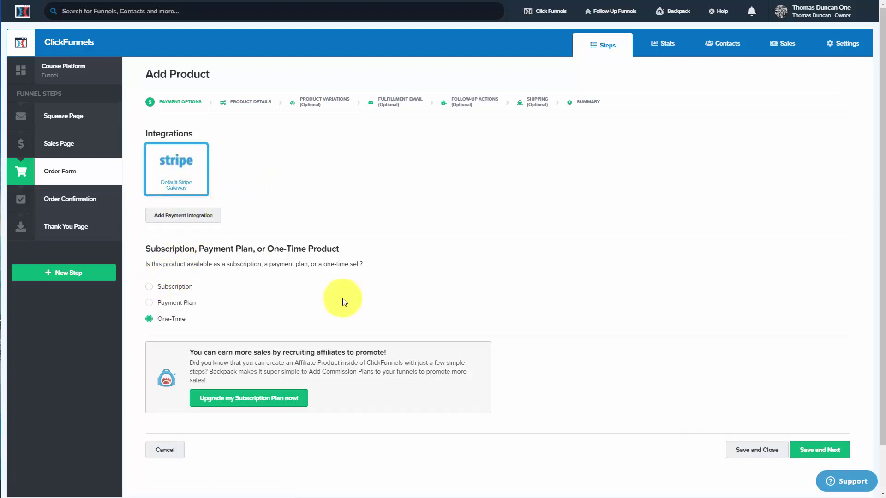
{"action": "scroll", "coordinate": [746, 456], "scroll_direction": "down", "scroll_amount": 2}
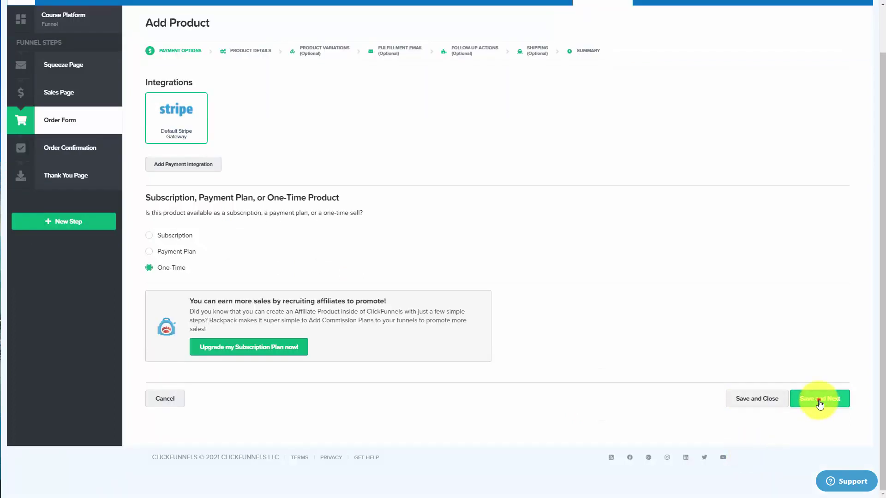
{"action": "left_click", "coordinate": [819, 402]}
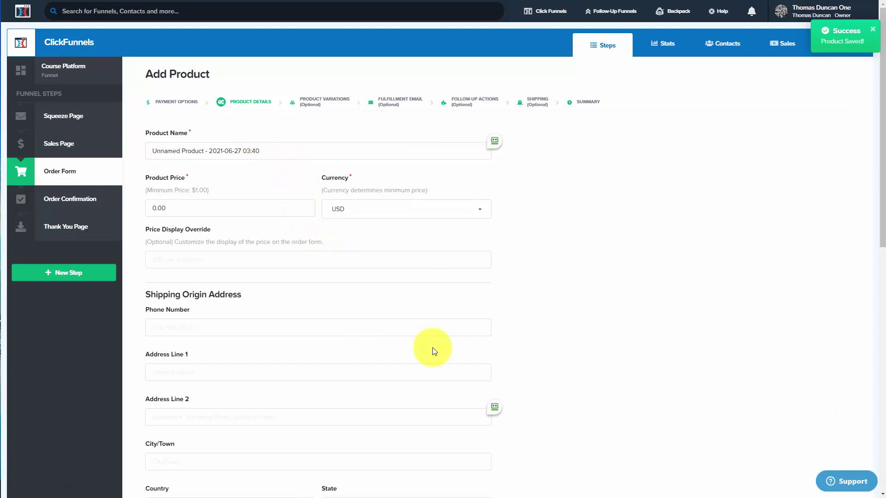
- Name the product Course Platform, price it at 57.00 USD, describe it as 'Course in a Course Platform' and save it without variations
{"action": "scroll", "coordinate": [431, 350], "scroll_direction": "down", "scroll_amount": 10}
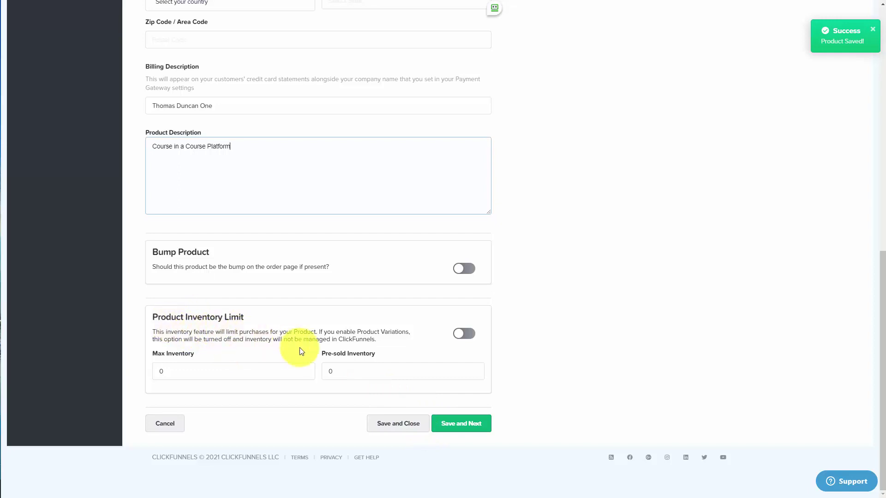
{"action": "left_click", "coordinate": [456, 426]}
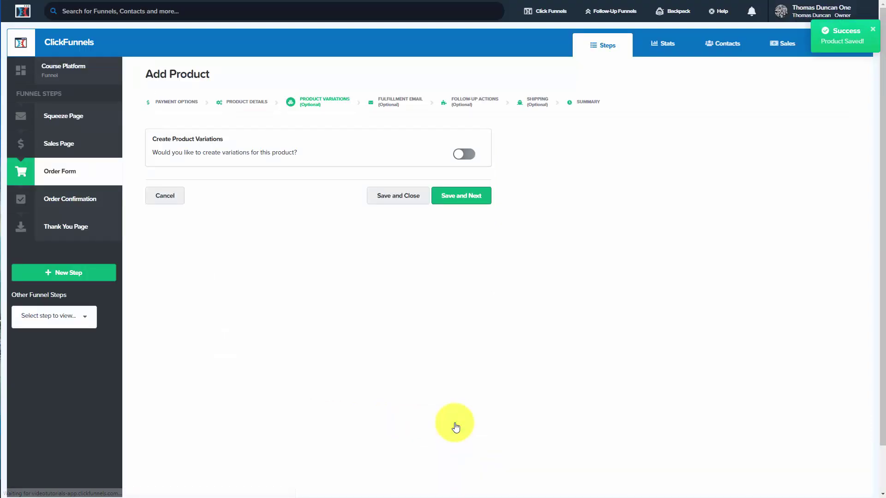
{"action": "left_click", "coordinate": [464, 198]}
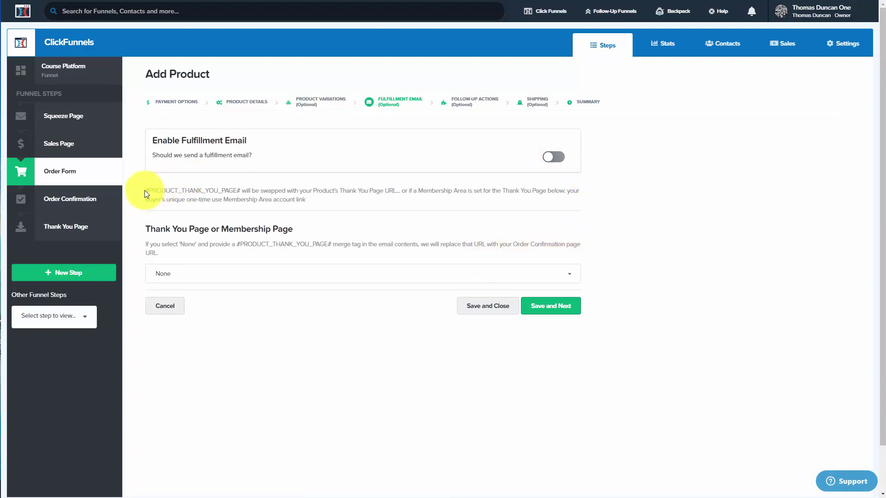
- Enable the fulfillment email with subject 'Thanks for Purchasing the Course Platform', body 'Thanks for Your Purchase' plus #PRODUCT_THANK_YOU_PAGE#, and page Our Opt-In Funnel: Thank You
{"action": "left_click_drag", "start_coordinate": [147, 191], "coordinate": [239, 191]}
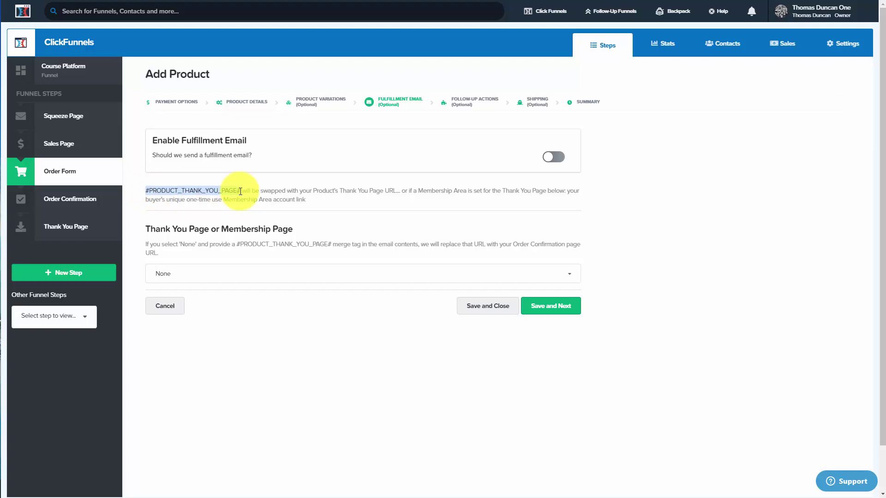
{"action": "left_click", "coordinate": [555, 158]}
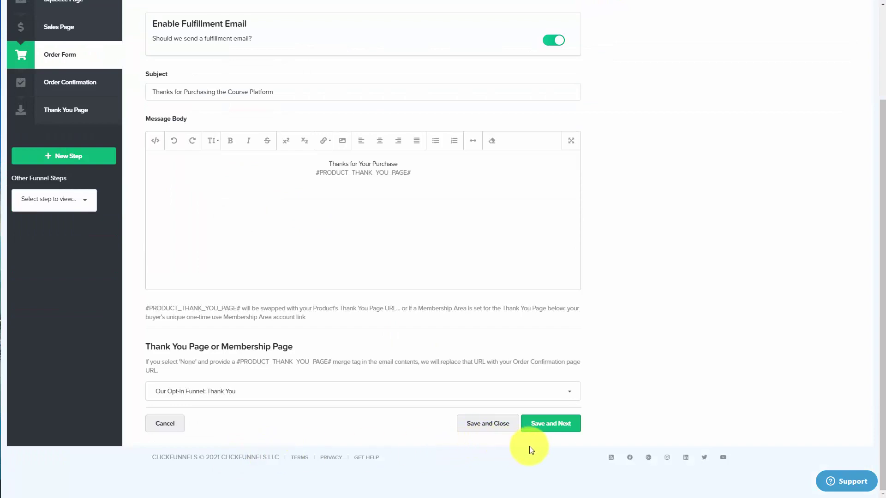
{"action": "left_click", "coordinate": [538, 425]}
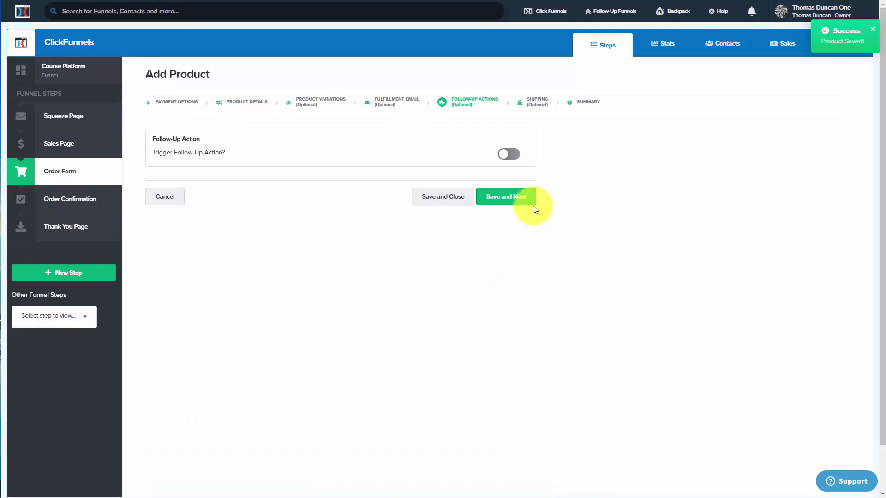
- Enable the product's follow-up action through Getresponse, adding buyers to the practice2 campaign, and save it
{"action": "left_click", "coordinate": [509, 154]}
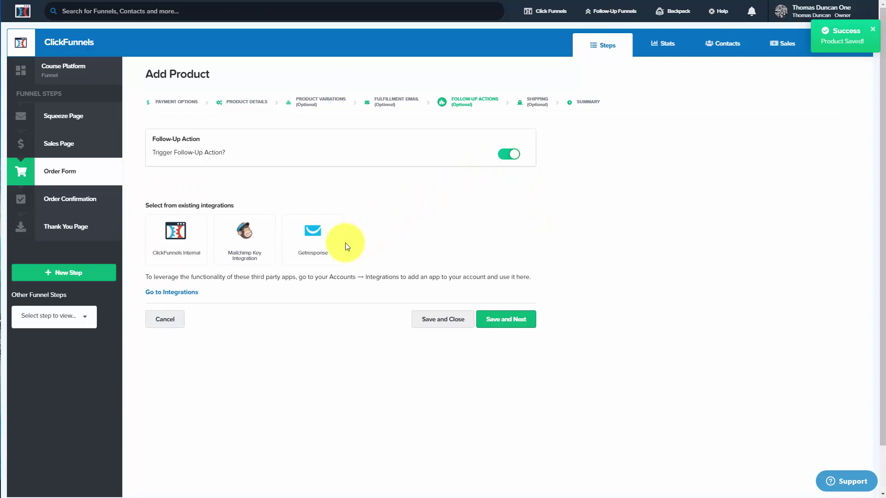
{"action": "left_click", "coordinate": [311, 238]}
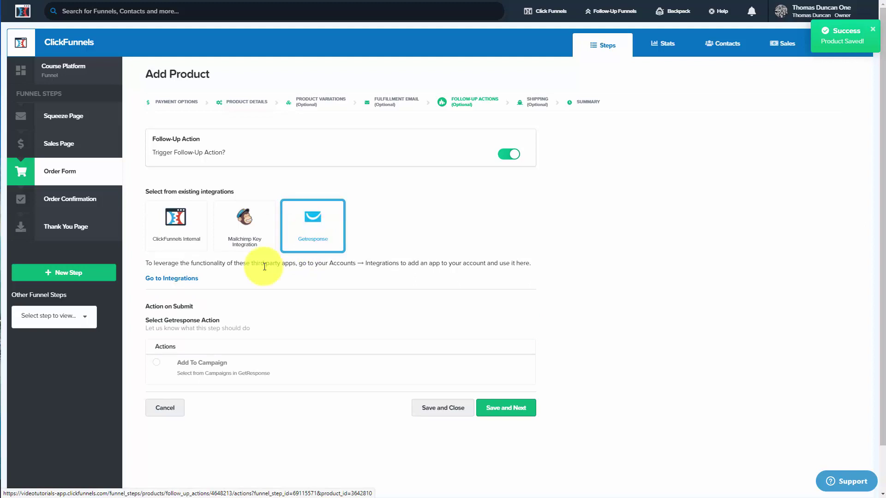
{"action": "left_click", "coordinate": [157, 363]}
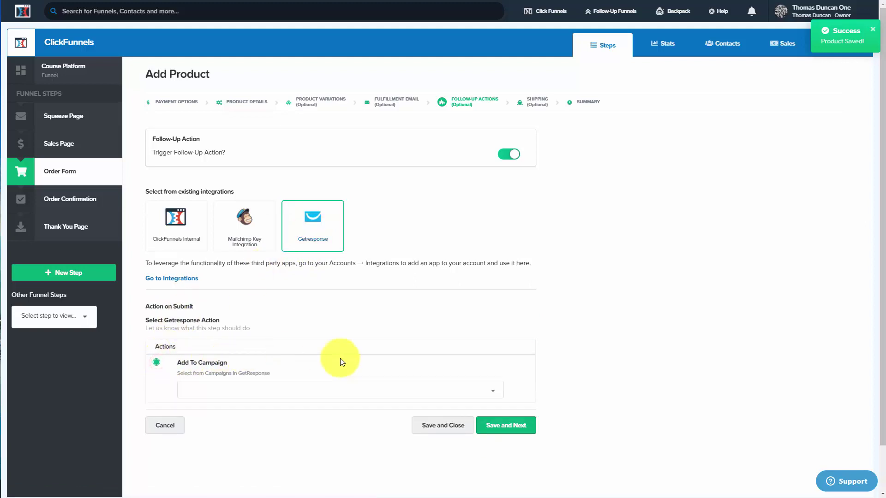
{"action": "left_click", "coordinate": [375, 390]}
{"action": "left_click", "coordinate": [347, 429]}
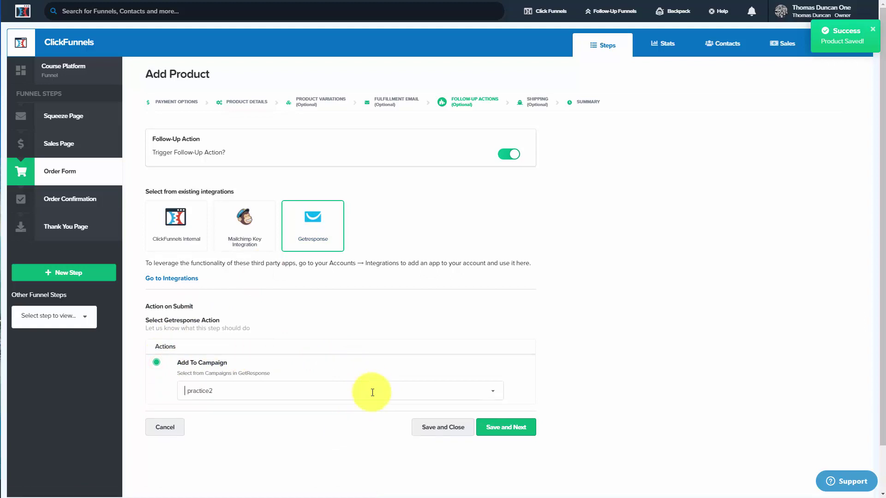
{"action": "left_click", "coordinate": [511, 431]}
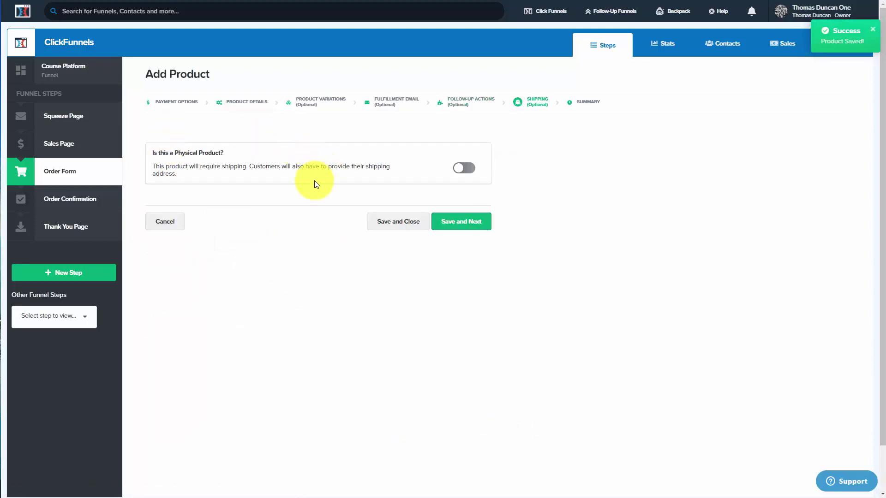
- Save the product as non-physical, review its summary and return to the Order Form's product list
{"action": "left_click", "coordinate": [456, 224]}
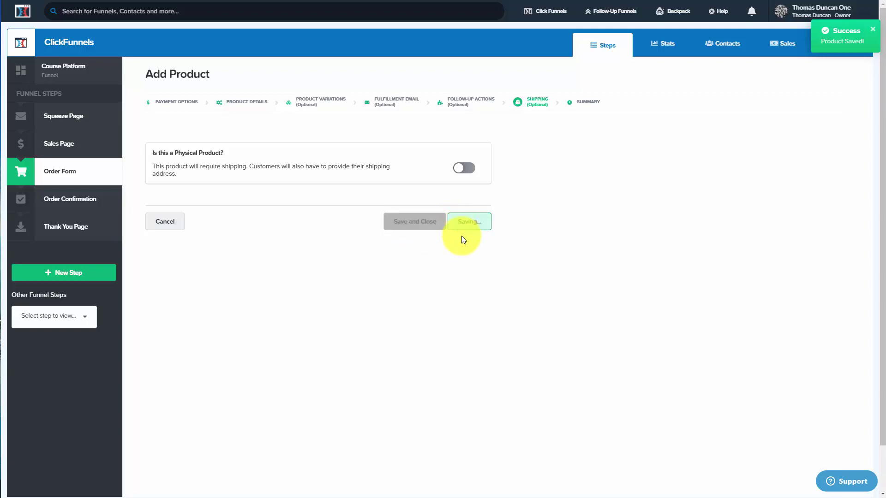
{"action": "scroll", "coordinate": [467, 290], "scroll_direction": "down", "scroll_amount": 5}
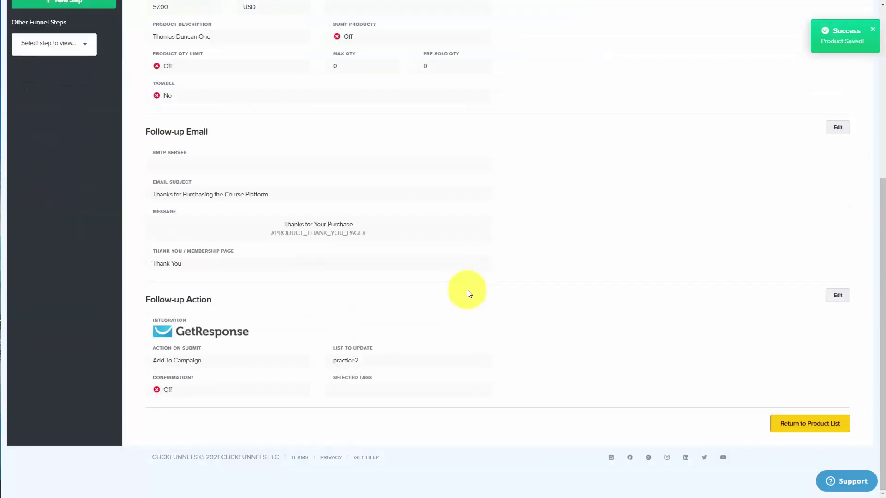
{"action": "left_click", "coordinate": [795, 426]}
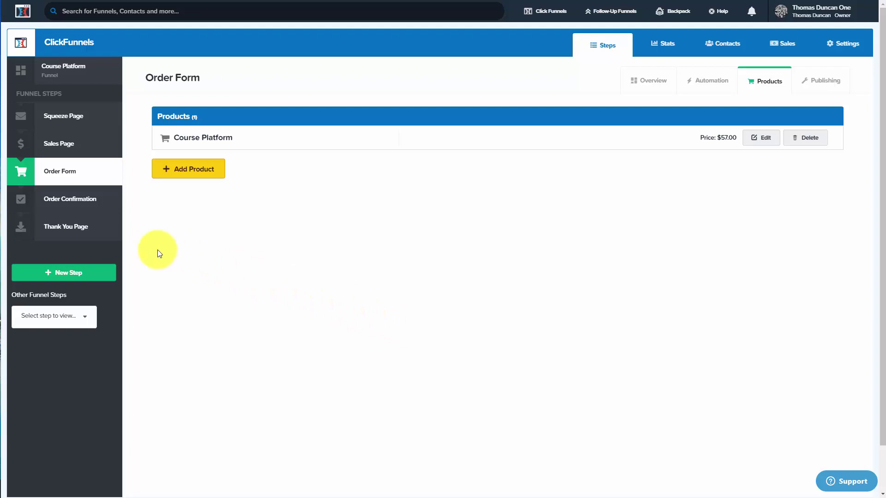
- Apply the Download Page template to the funnel's Thank You Page step
{"action": "left_click", "coordinate": [71, 229]}
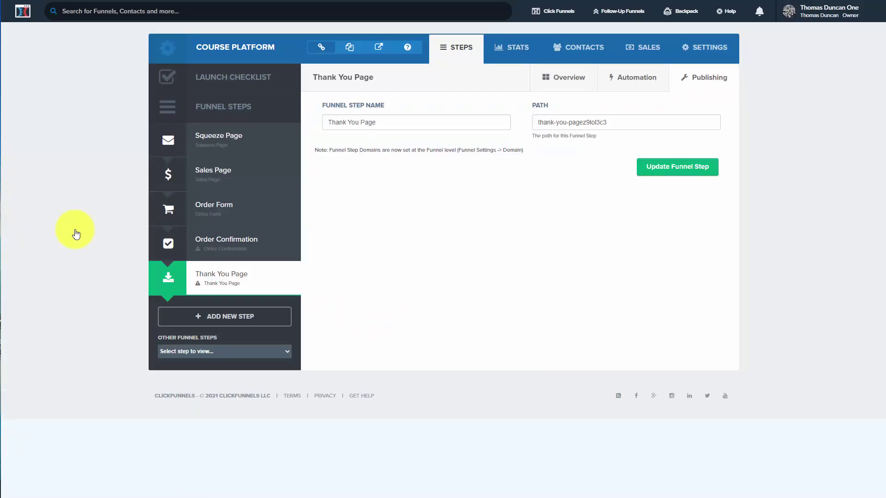
{"action": "left_click", "coordinate": [235, 280]}
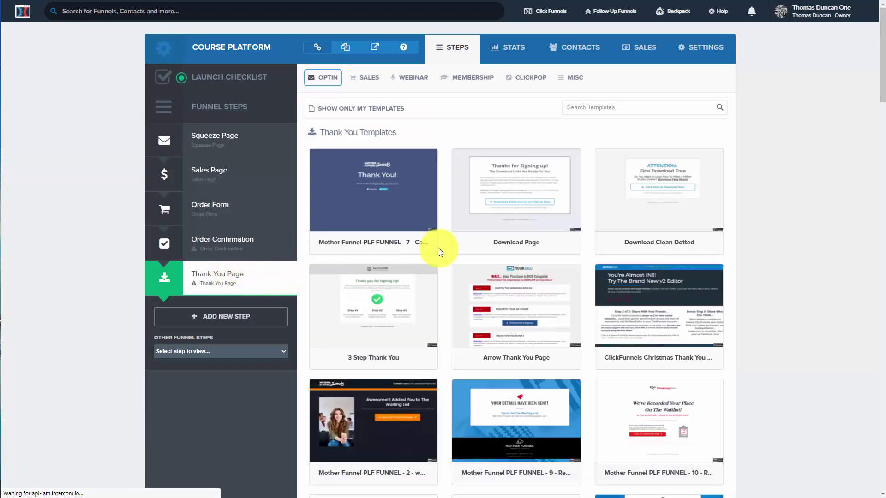
{"action": "scroll", "coordinate": [434, 254], "scroll_direction": "down", "scroll_amount": 2}
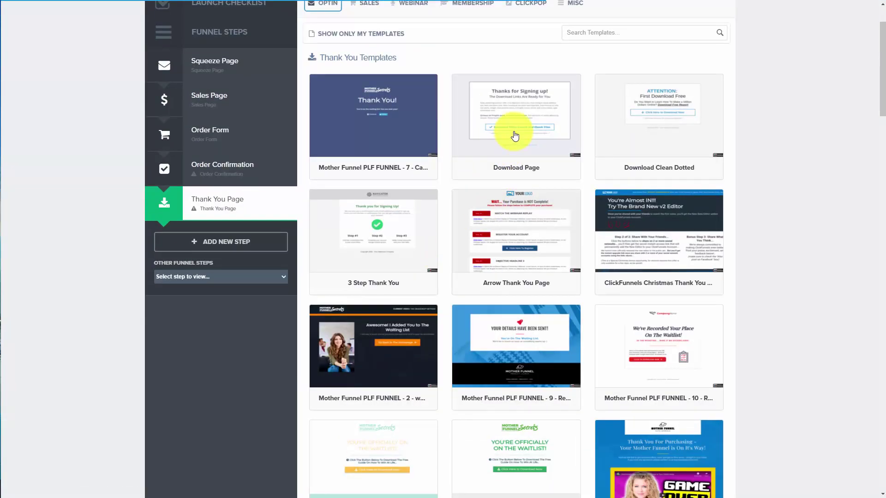
{"action": "left_click", "coordinate": [515, 111]}
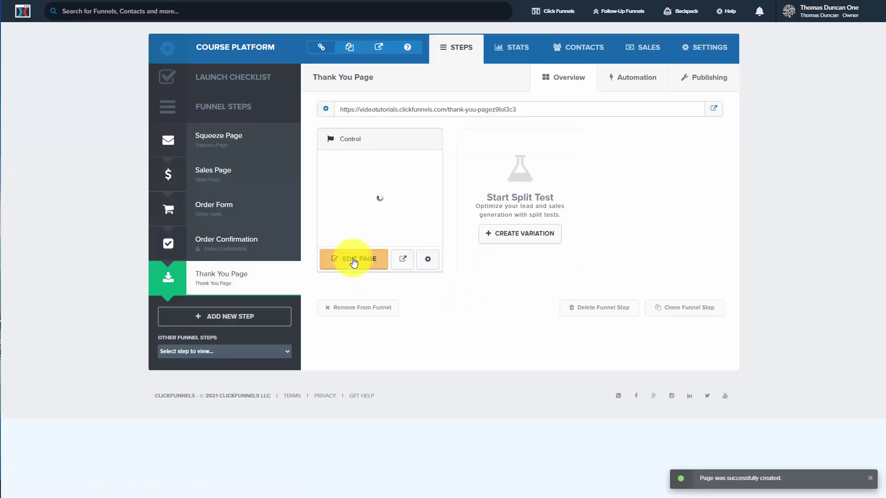
- Open the Thank You Page for editing and hide it from search engines in its general settings
{"action": "left_click", "coordinate": [357, 260]}
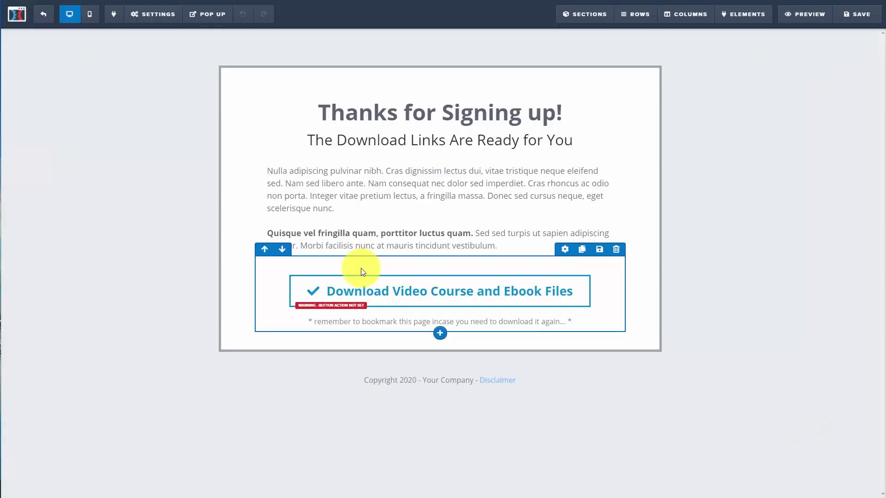
{"action": "left_click", "coordinate": [152, 14]}
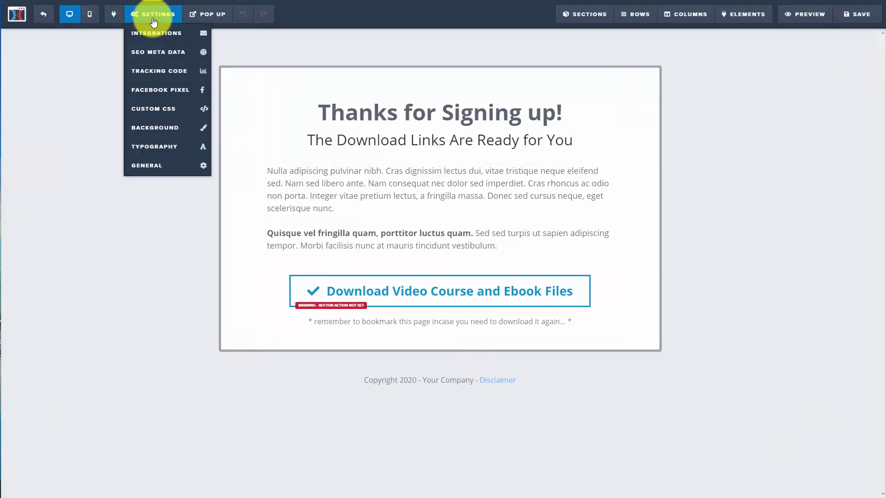
{"action": "left_click", "coordinate": [159, 166]}
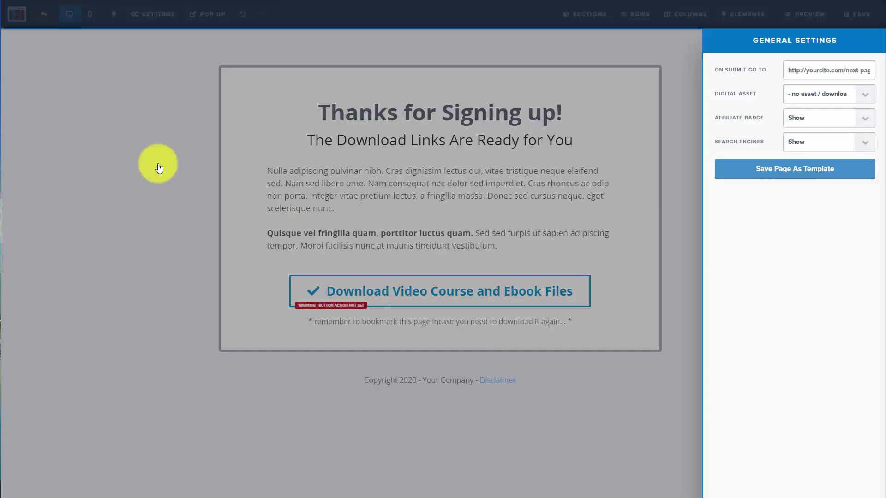
{"action": "left_click", "coordinate": [861, 145]}
{"action": "left_click", "coordinate": [799, 167]}
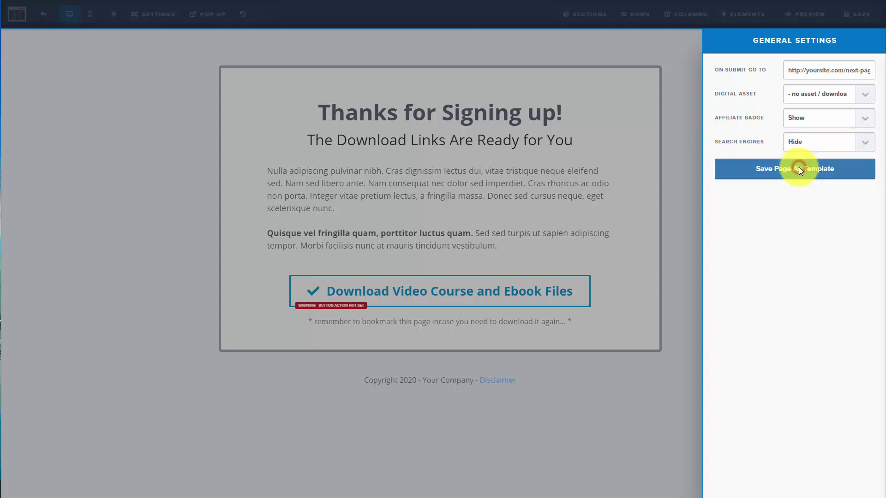
{"action": "left_click", "coordinate": [221, 223]}
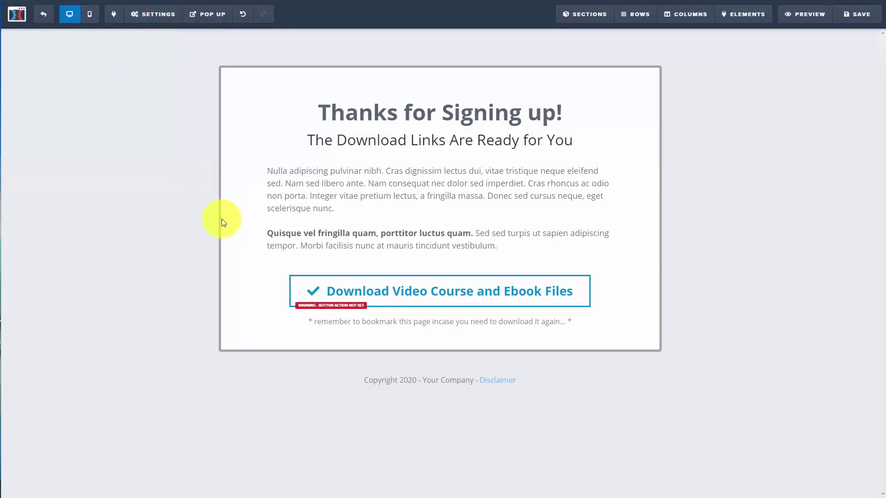
- Show the Thank You Page's pop-up to check its content, and close it again
{"action": "left_click", "coordinate": [210, 13]}
{"action": "left_click", "coordinate": [214, 34]}
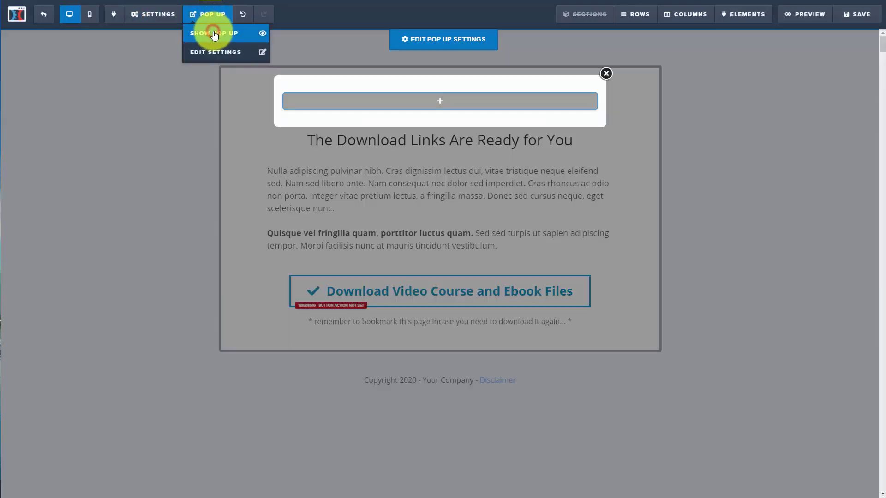
{"action": "left_click", "coordinate": [181, 88]}
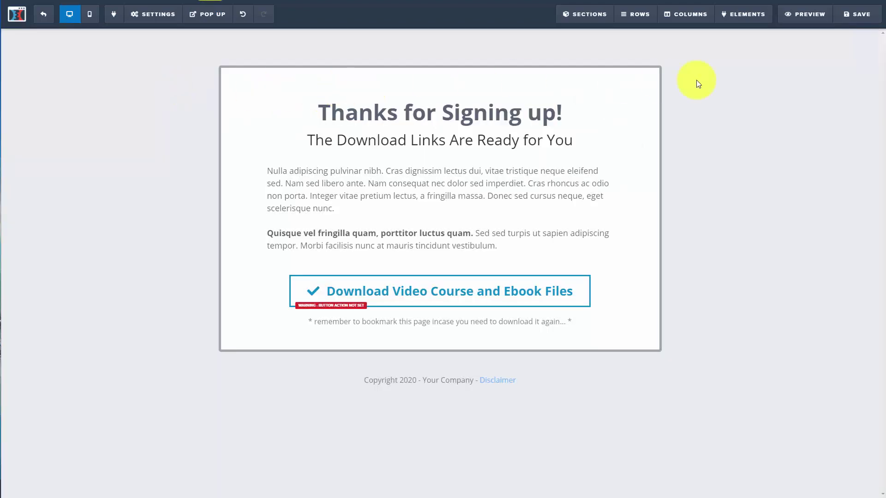
- Save the Thank You Page and return to the funnel's steps
{"action": "left_click", "coordinate": [854, 13]}
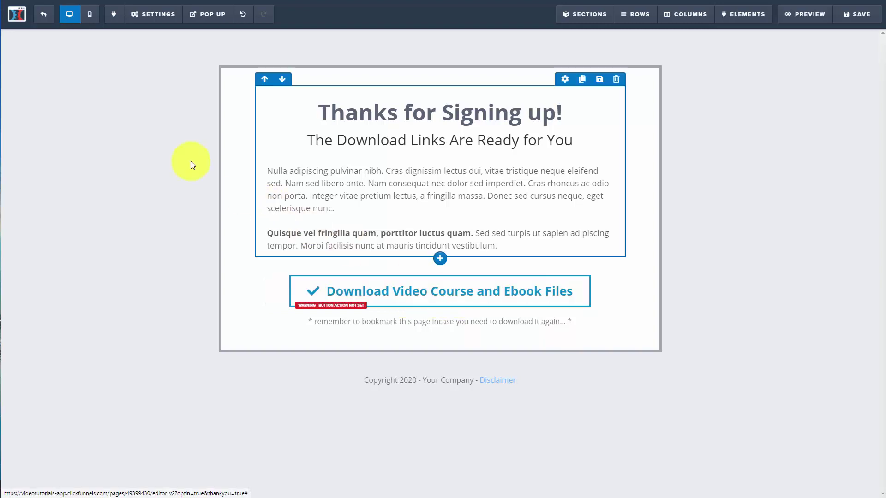
{"action": "left_click", "coordinate": [46, 18]}
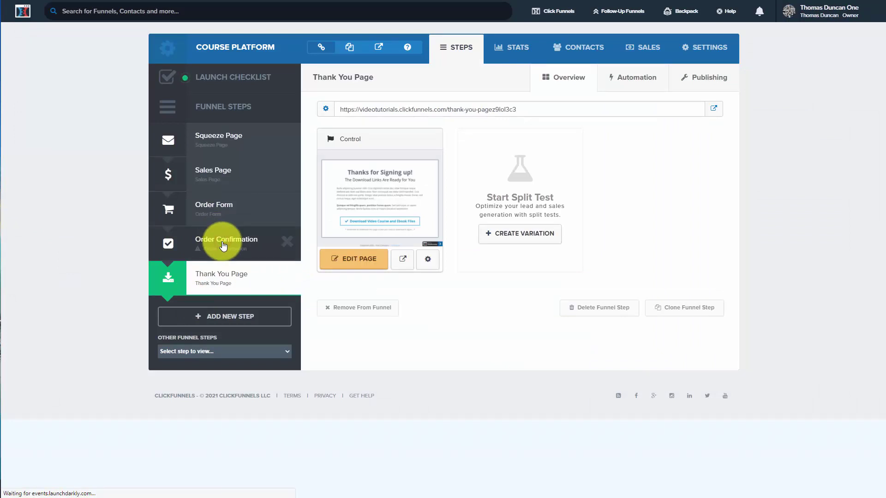
- Apply the Simple Order Confirmation template to the Order Confirmation step and open the new page for editing
{"action": "left_click", "coordinate": [224, 247]}
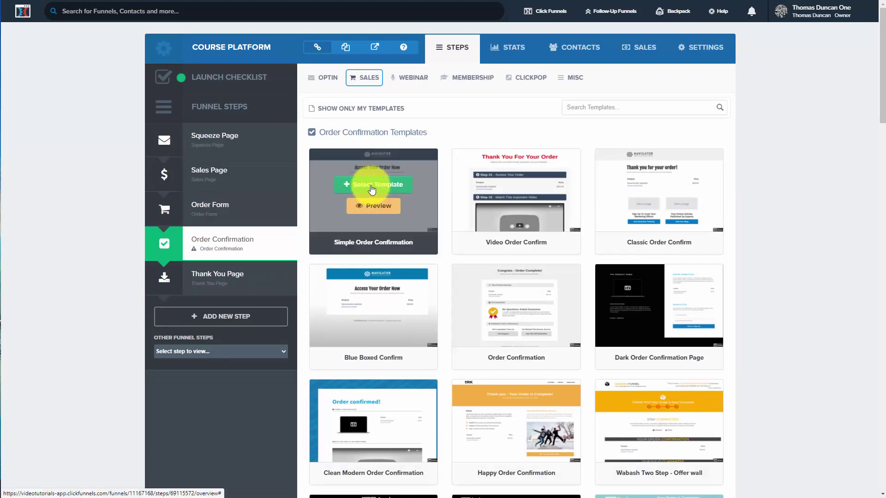
{"action": "left_click", "coordinate": [372, 186]}
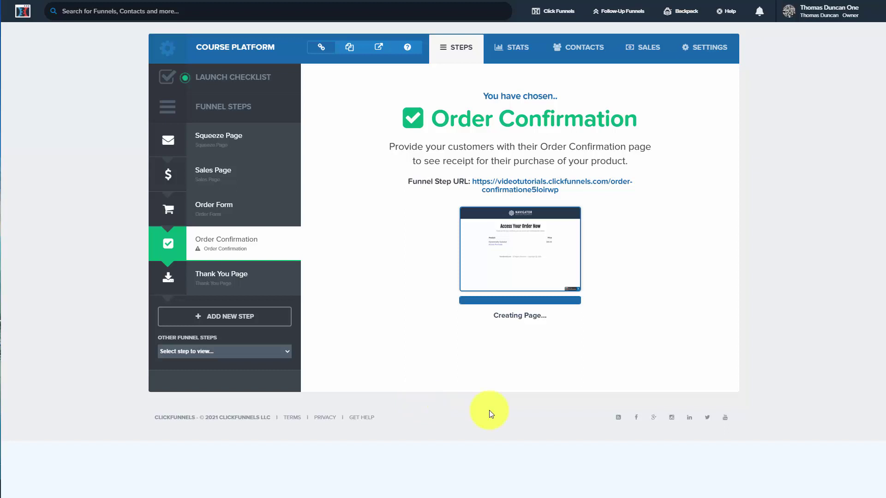
{"action": "left_click", "coordinate": [355, 259]}
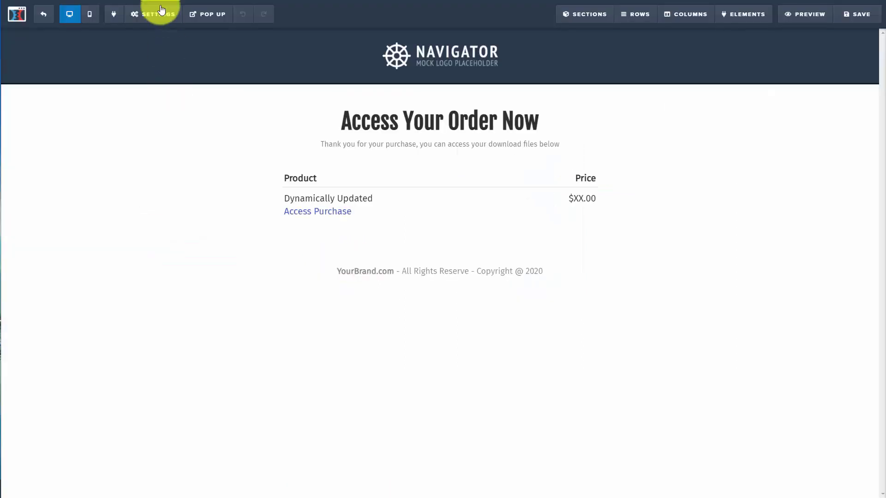
- Set the Order Confirmation page's search engines option to Hide, save the page and leave the editor
{"action": "left_click", "coordinate": [161, 10]}
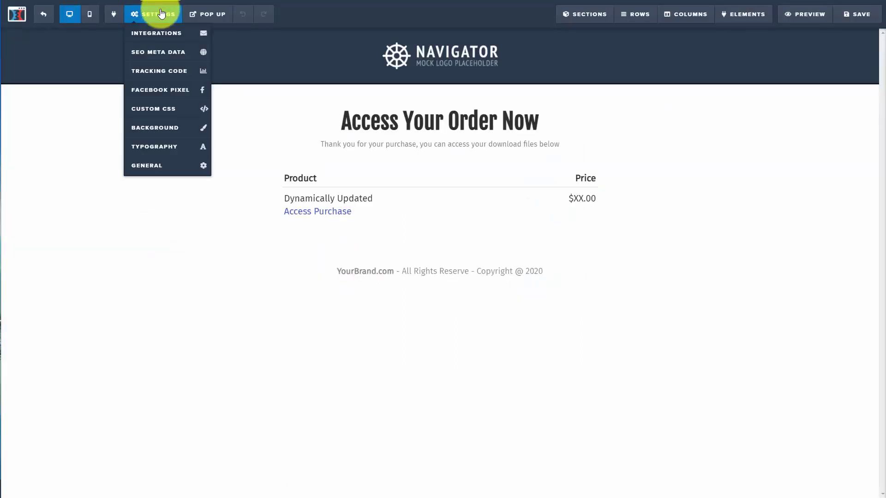
{"action": "left_click", "coordinate": [158, 165]}
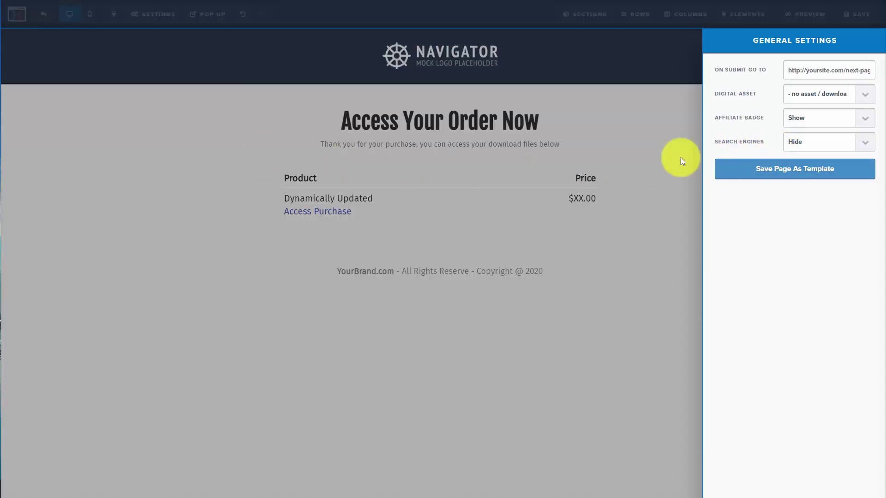
{"action": "left_click", "coordinate": [172, 135]}
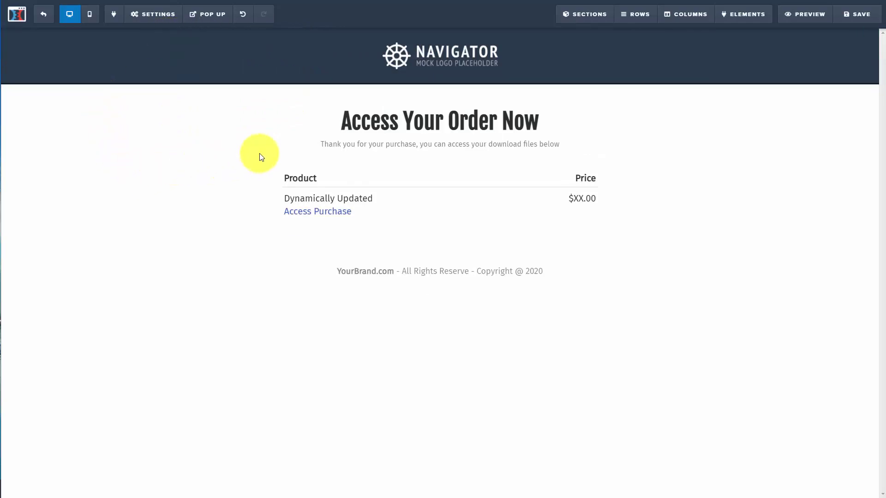
{"action": "left_click", "coordinate": [844, 17]}
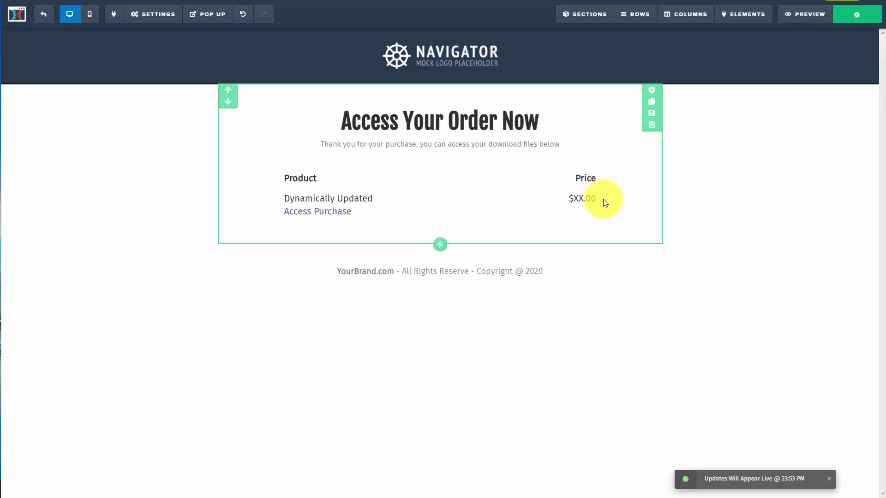
{"action": "left_click", "coordinate": [44, 17]}
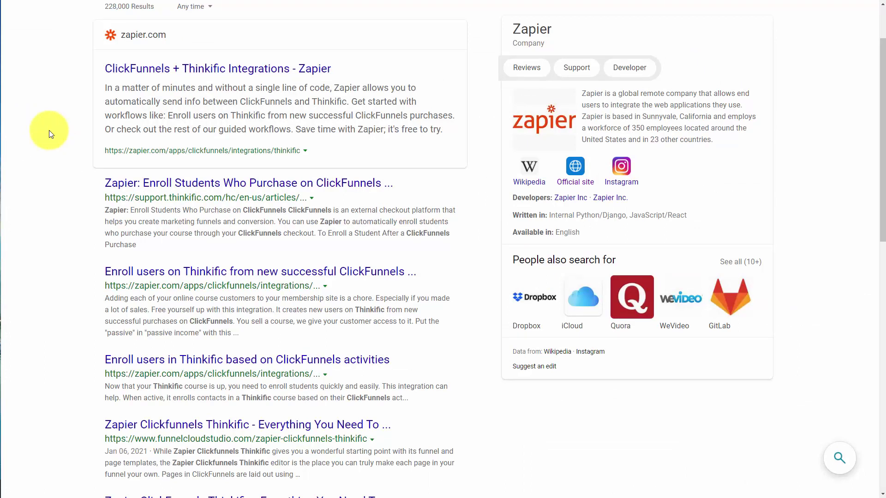
- In Zapier, define a workflow from ClickFunnels' New Successful Purchase trigger to Thinkific's Enroll User action
{"action": "left_click", "coordinate": [207, 72]}
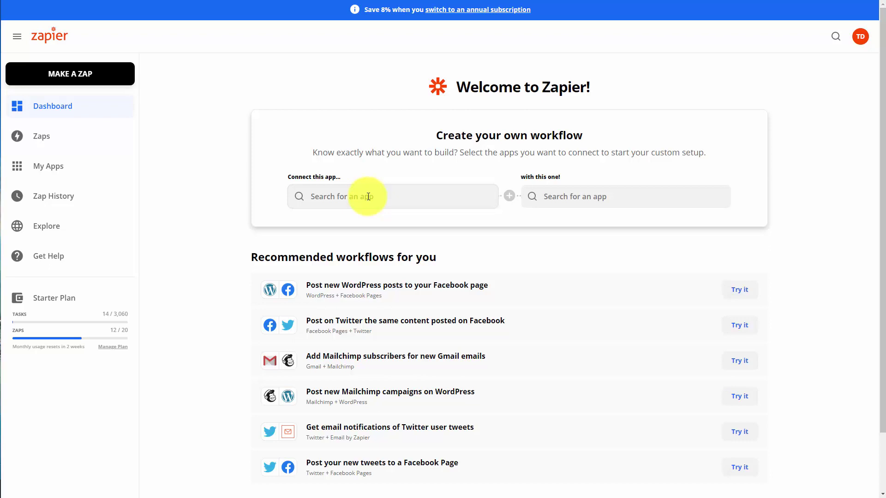
{"action": "left_click", "coordinate": [344, 223]}
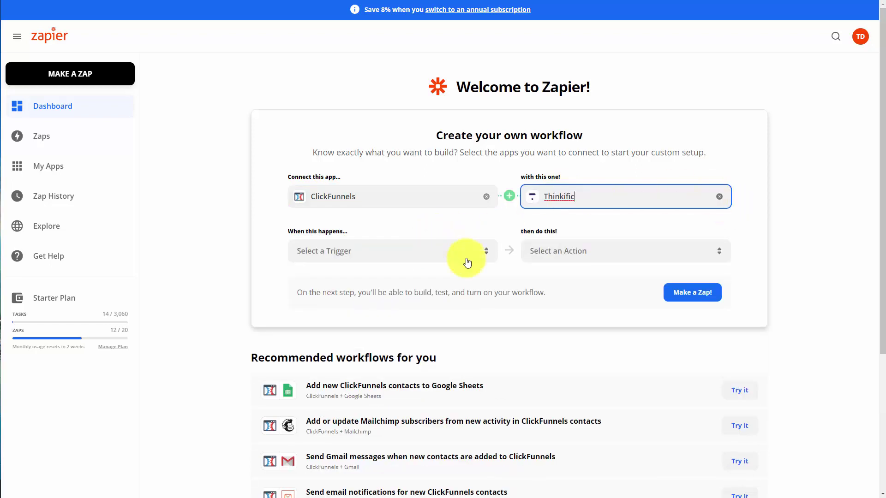
{"action": "left_click", "coordinate": [432, 259]}
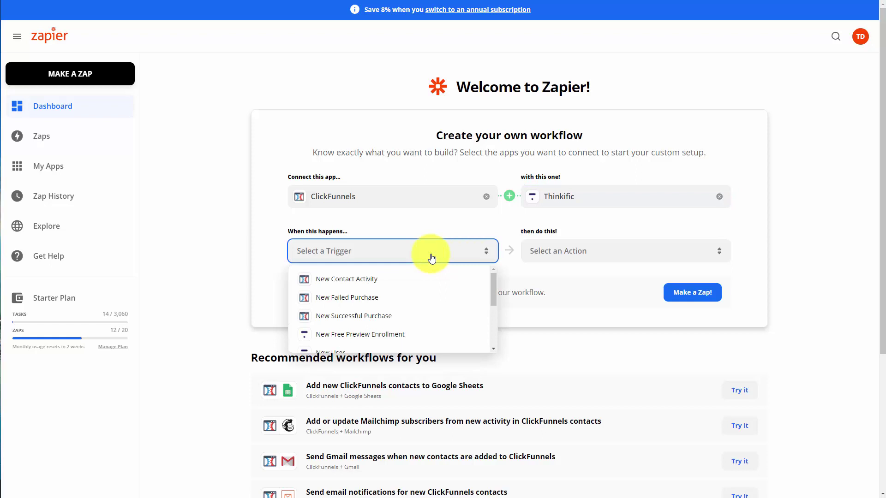
{"action": "scroll", "coordinate": [421, 306], "scroll_direction": "down", "scroll_amount": 1}
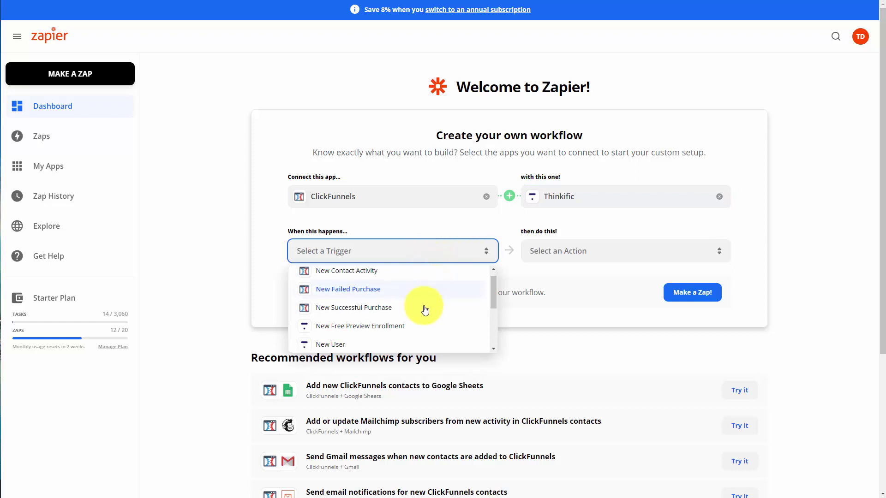
{"action": "left_click", "coordinate": [367, 304]}
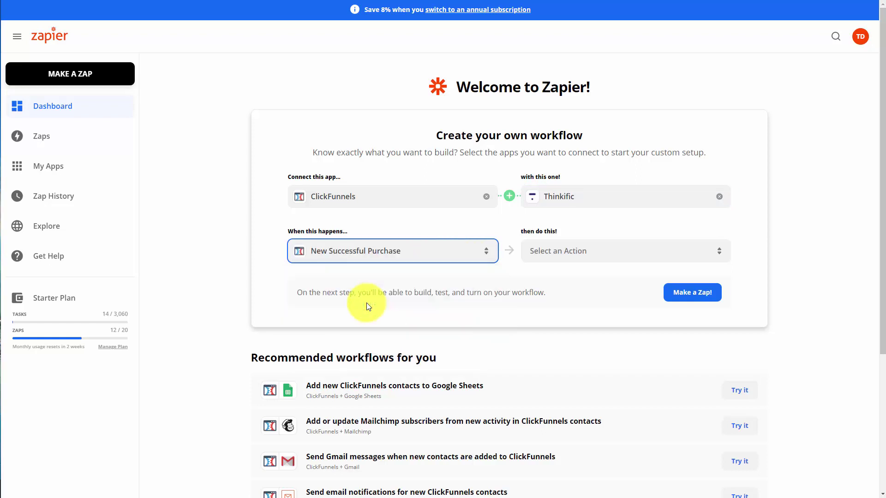
{"action": "left_click", "coordinate": [577, 255]}
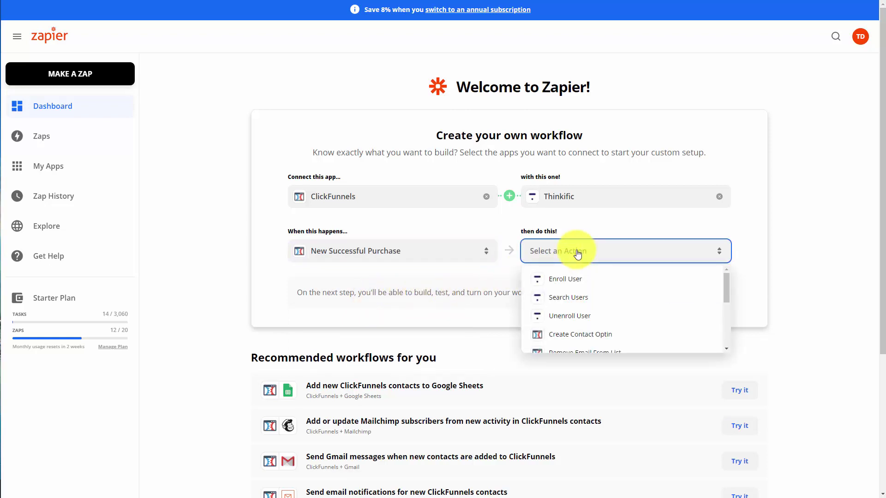
{"action": "left_click", "coordinate": [570, 283]}
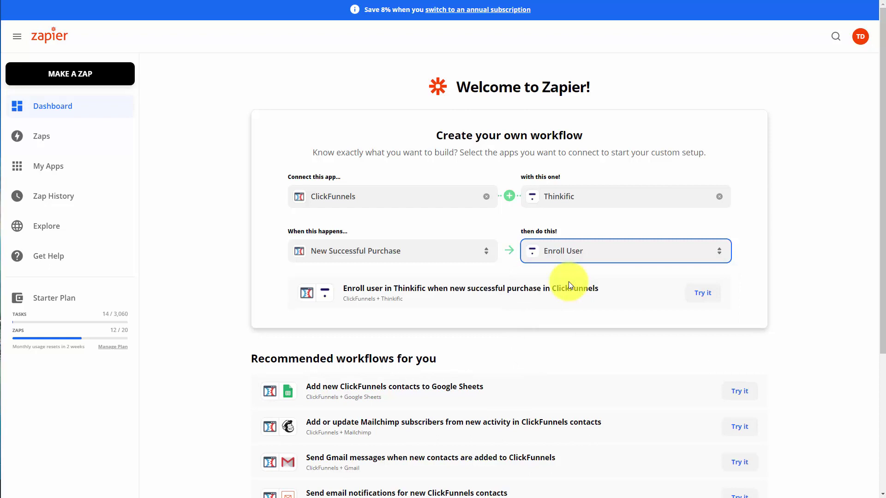
- Start the suggested ClickFunnels and Thinkific zap and connect a new ClickFunnels account, authorizing Zapier to use it
{"action": "left_click", "coordinate": [699, 296]}
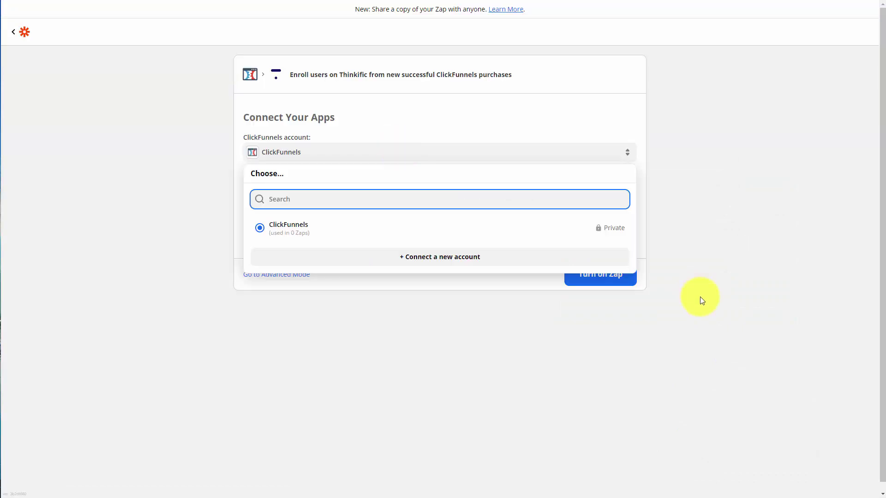
{"action": "left_click", "coordinate": [436, 262]}
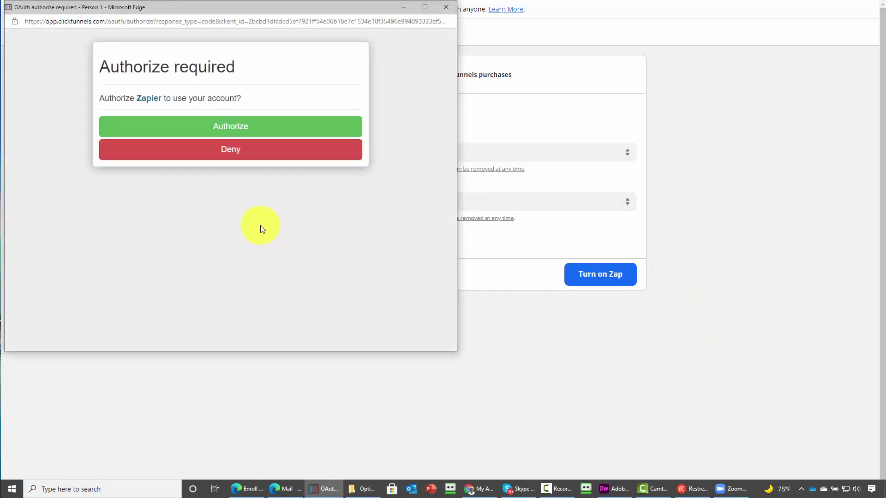
{"action": "left_click", "coordinate": [229, 129]}
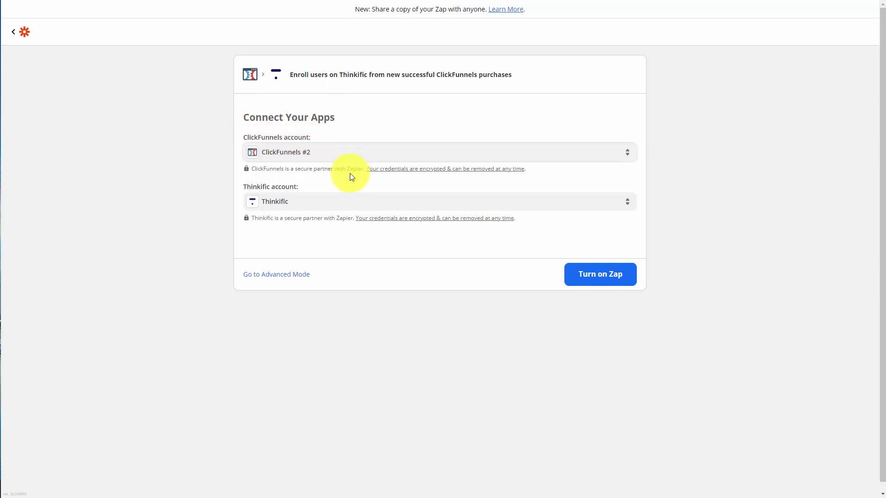
- Try to connect a new Thinkific account to the zap
{"action": "left_click", "coordinate": [341, 206]}
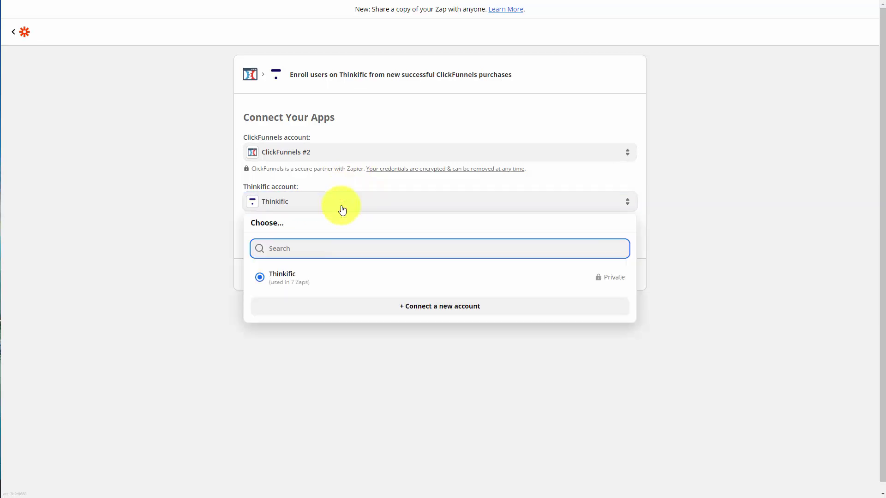
{"action": "left_click", "coordinate": [434, 307]}
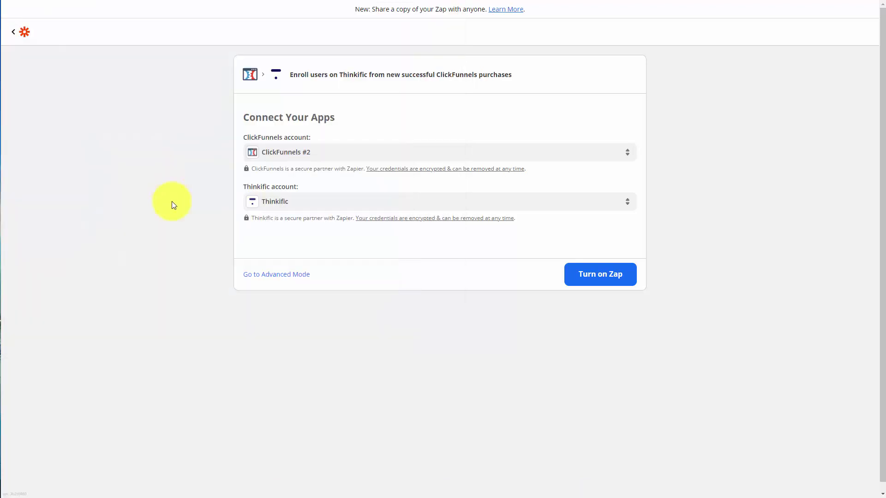
- Switch the zap to advanced mode and confirm its trigger with the New Successful Purchase event and the ClickFunnels #2 account
{"action": "left_click", "coordinate": [265, 274]}
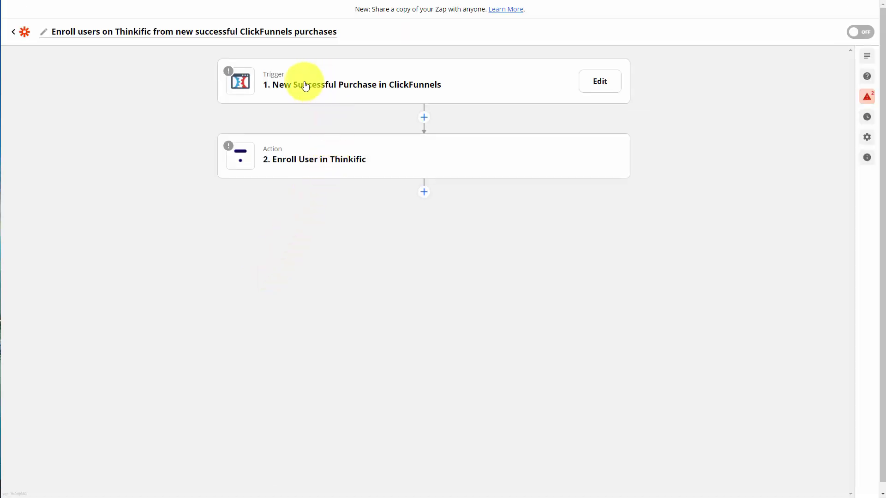
{"action": "left_click", "coordinate": [599, 81]}
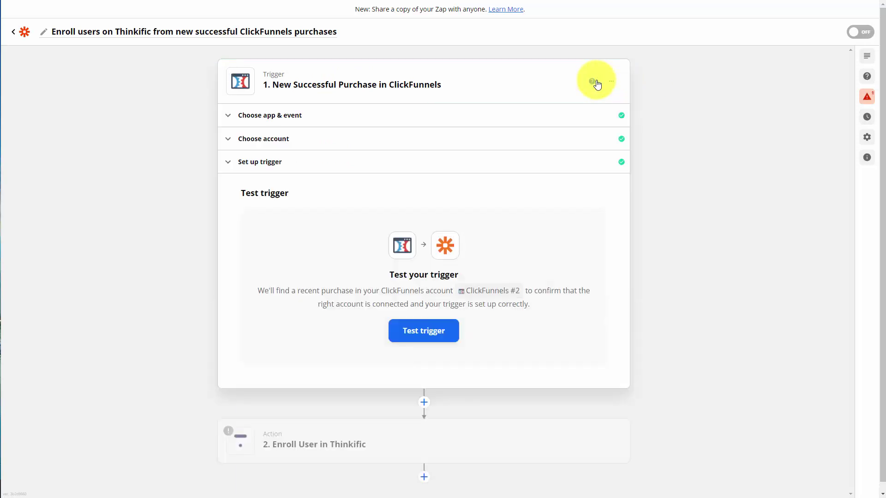
{"action": "left_click", "coordinate": [279, 116]}
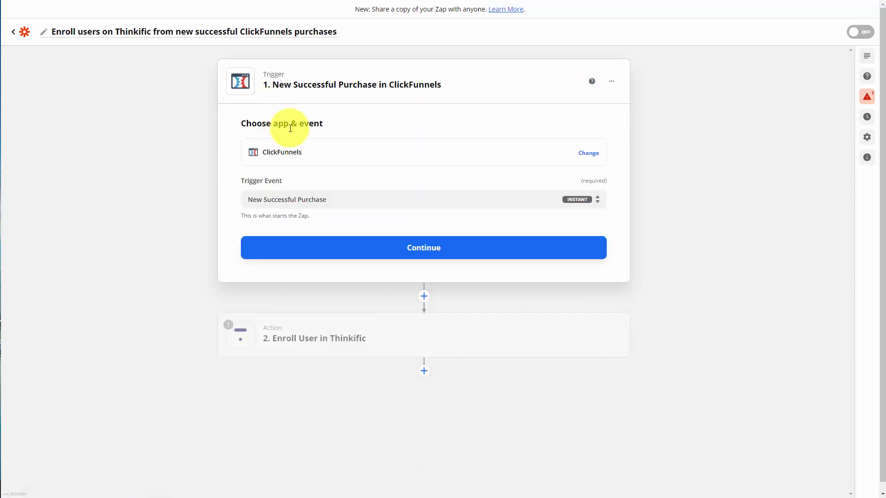
{"action": "left_click", "coordinate": [415, 248]}
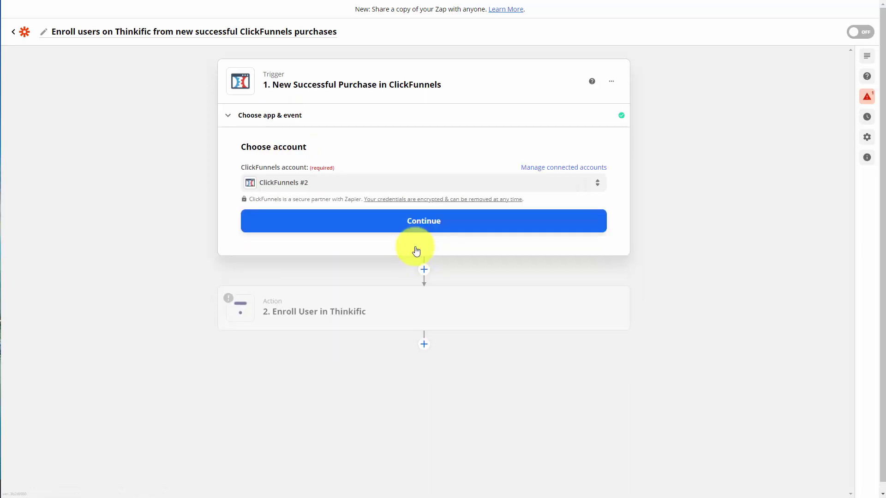
{"action": "left_click", "coordinate": [421, 222]}
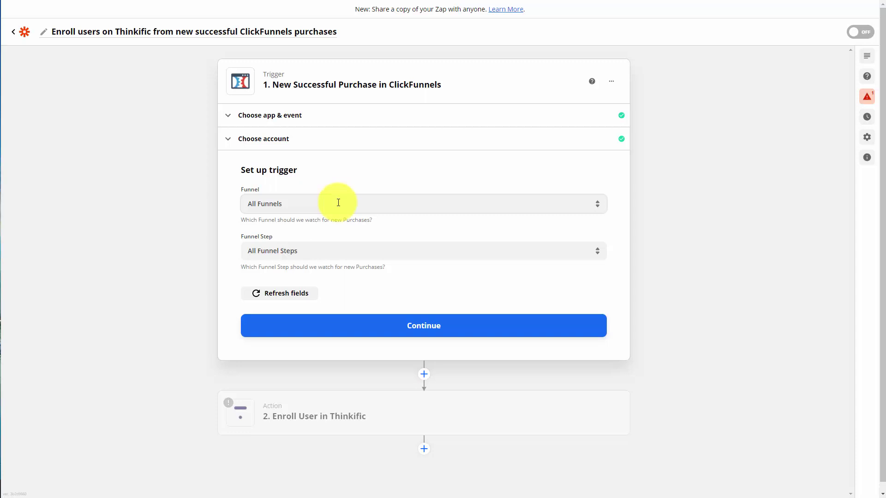
- Set the trigger to watch the Course Platform funnel's Order Confirmation step and confirm the trigger setup
{"action": "left_click", "coordinate": [597, 203]}
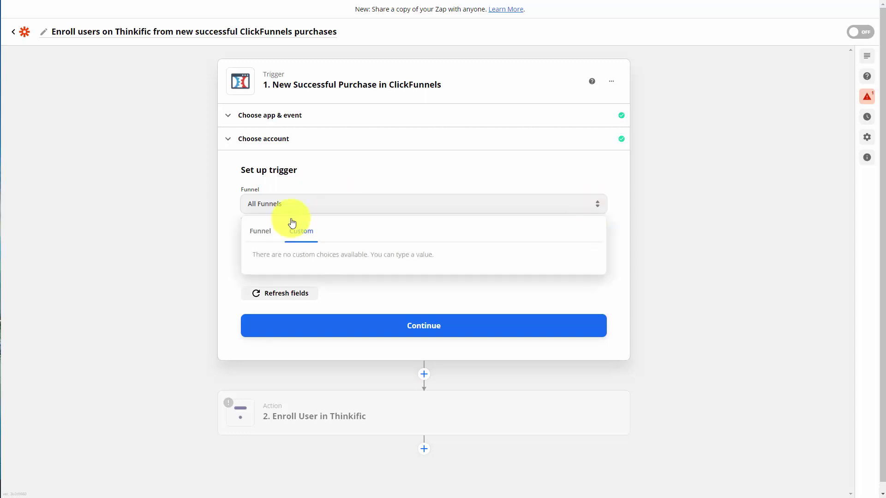
{"action": "left_click", "coordinate": [267, 236]}
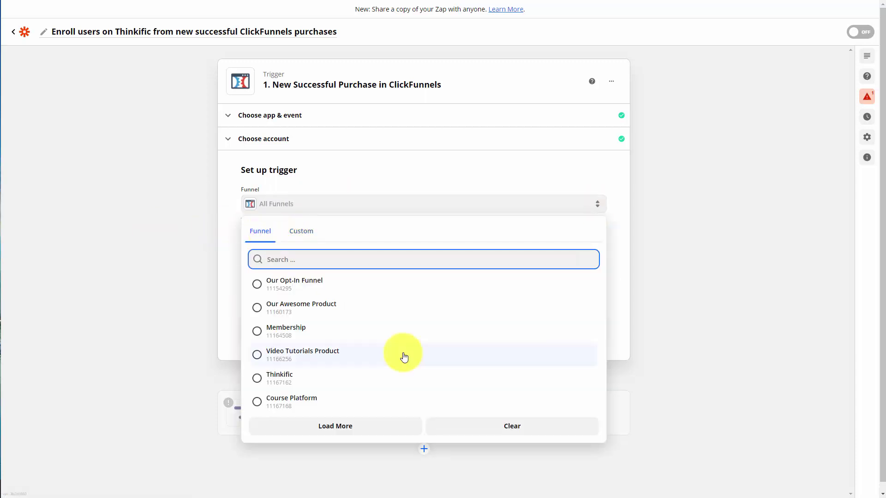
{"action": "left_click", "coordinate": [256, 403]}
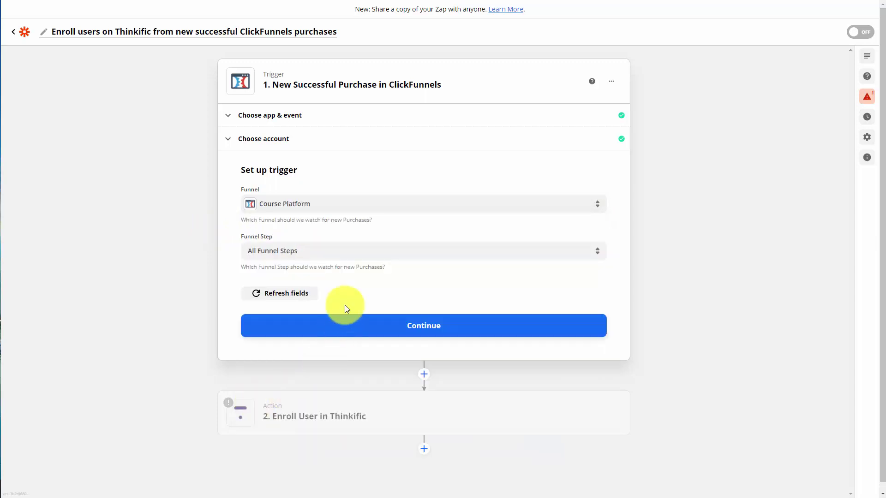
{"action": "left_click", "coordinate": [328, 252]}
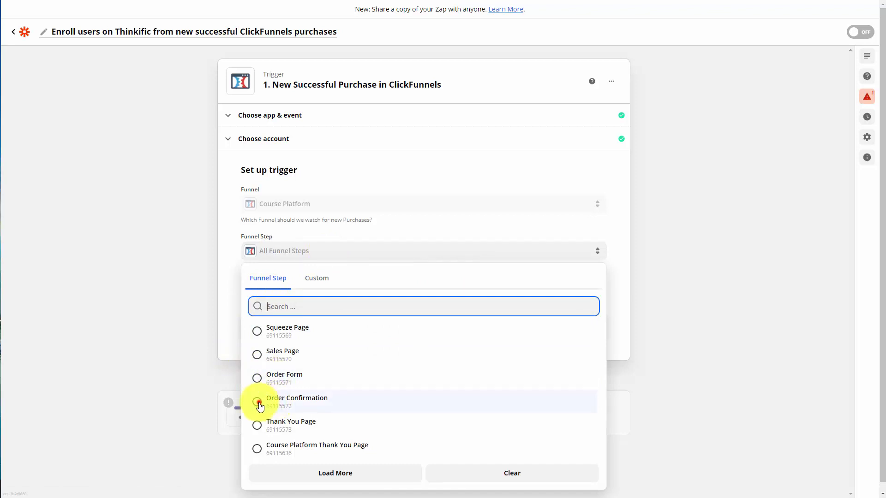
{"action": "left_click", "coordinate": [259, 402]}
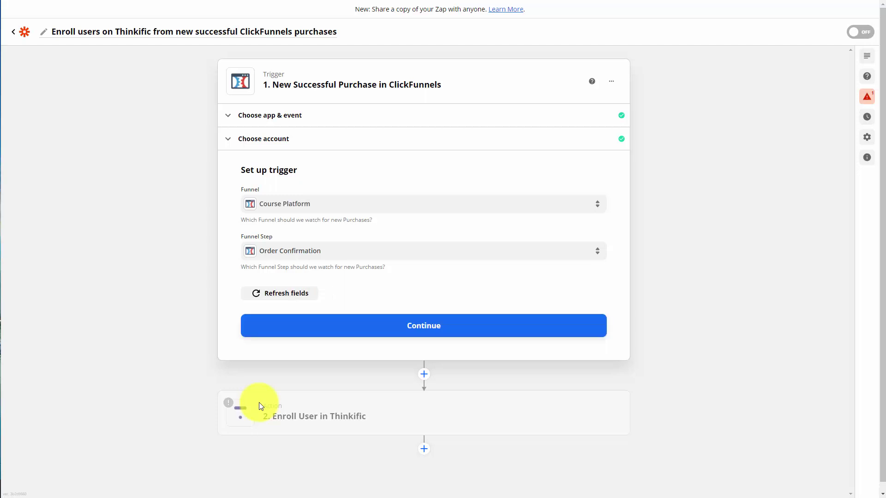
{"action": "left_click", "coordinate": [426, 328]}
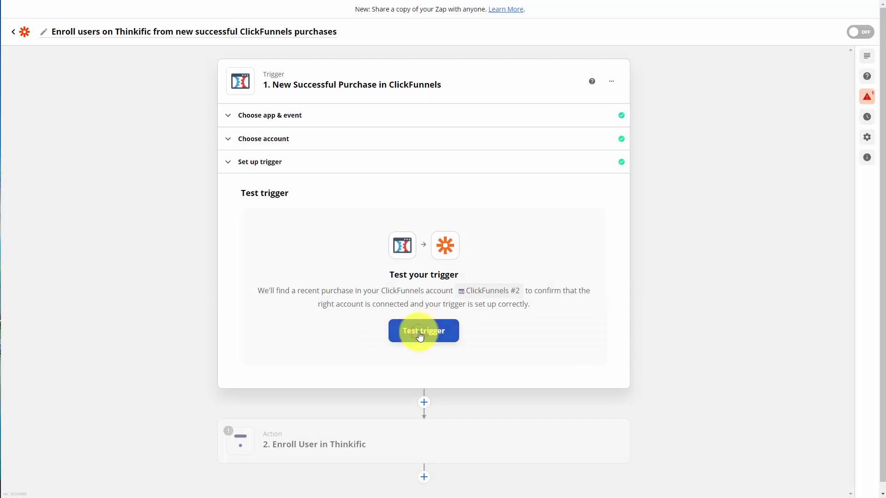
- Test the purchase trigger, skip the test, and continue with the example purchase data
{"action": "left_click", "coordinate": [420, 336]}
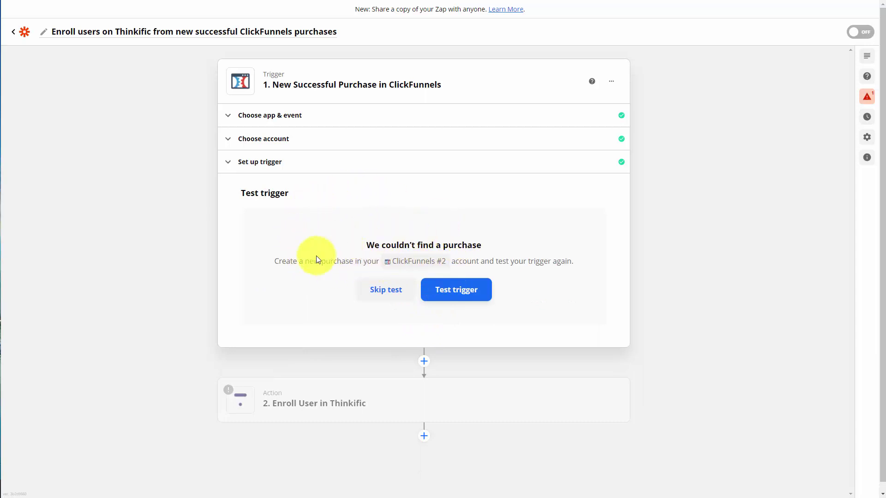
{"action": "left_click", "coordinate": [386, 290]}
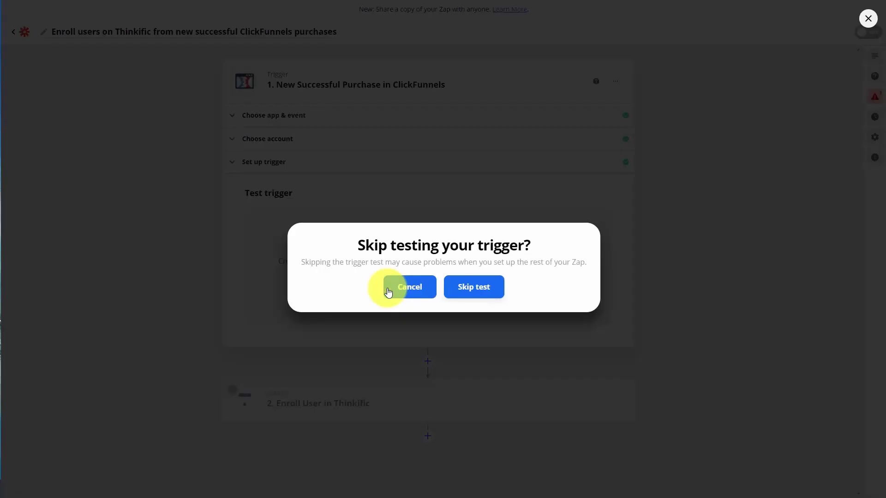
{"action": "left_click", "coordinate": [471, 288]}
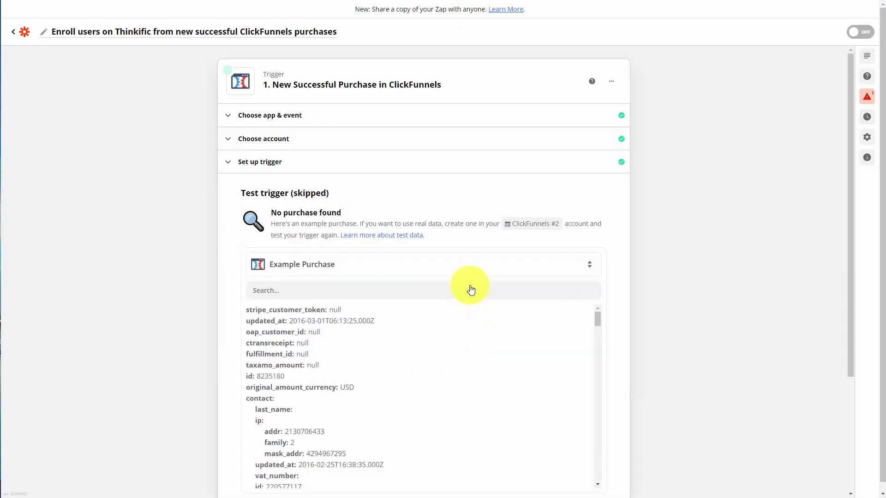
{"action": "scroll", "coordinate": [470, 289], "scroll_direction": "down", "scroll_amount": 4}
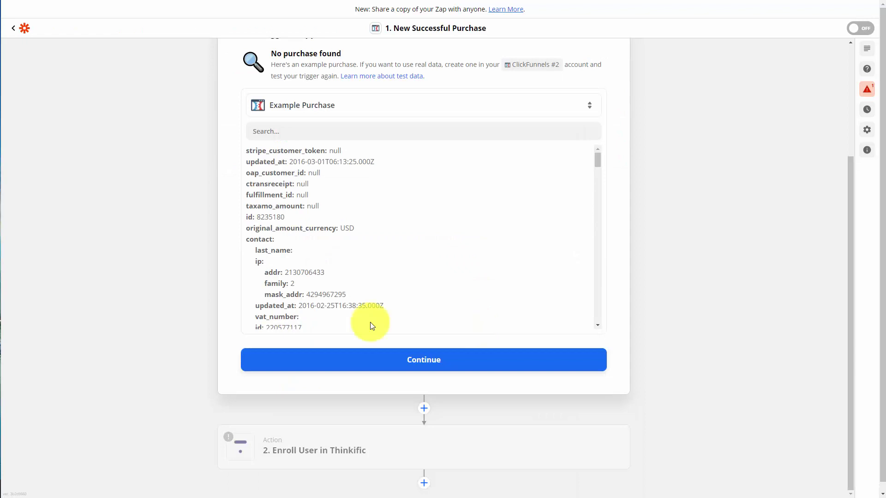
{"action": "left_click", "coordinate": [371, 356]}
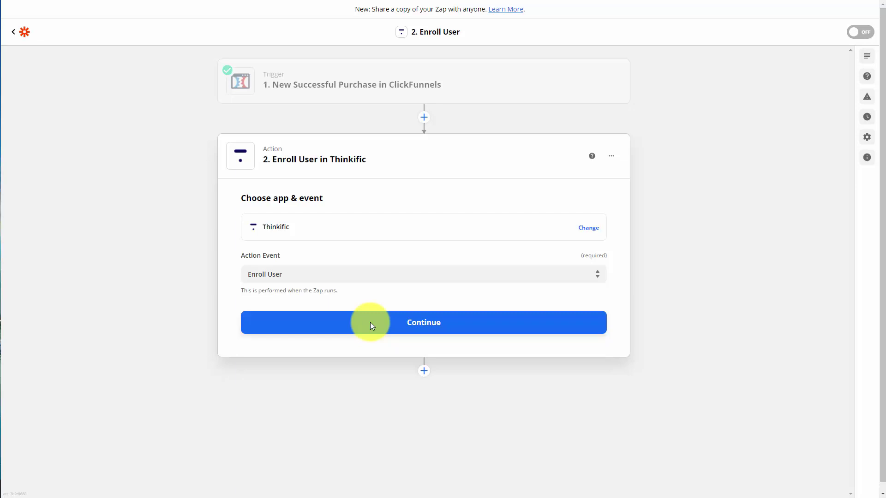
- Confirm the Thinkific Enroll User event and account, and choose Course Platforms Course as the product to enroll users in
{"action": "left_click", "coordinate": [371, 325]}
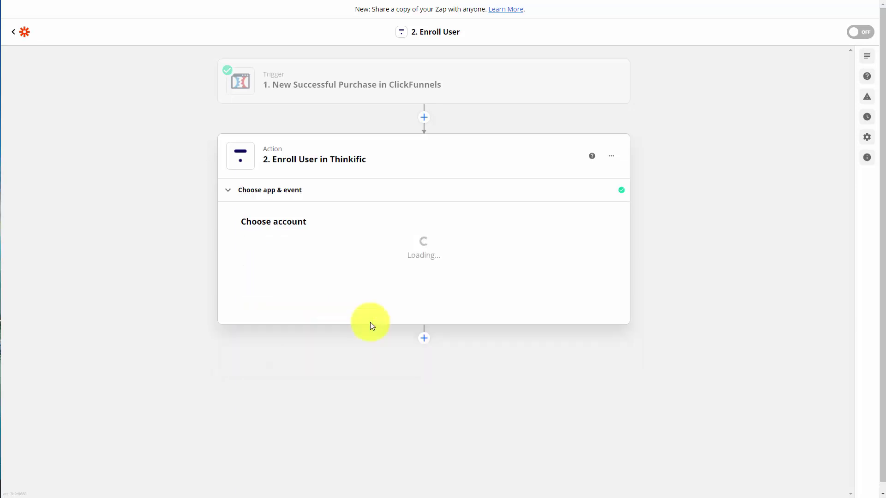
{"action": "left_click", "coordinate": [371, 325]}
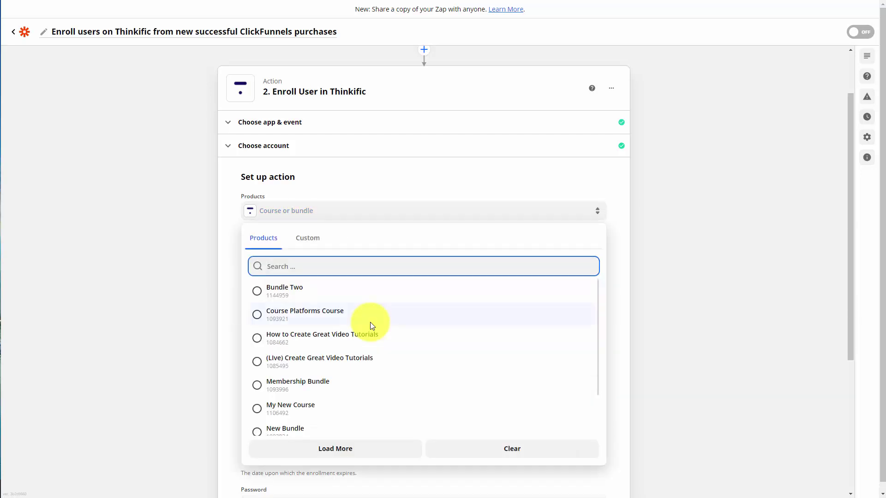
{"action": "left_click", "coordinate": [370, 322]}
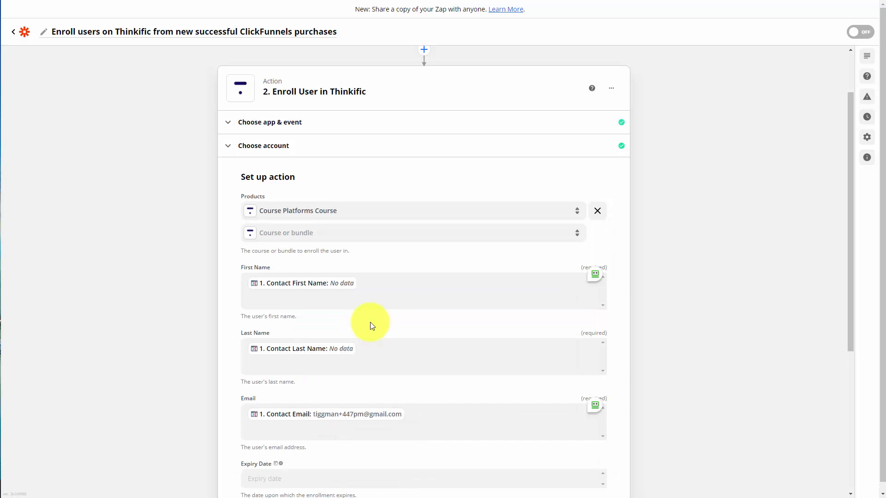
- Review the enrollment fields and confirm the action with the first name, last name and email mapped from the ClickFunnels contact
{"action": "scroll", "coordinate": [370, 322], "scroll_direction": "down", "scroll_amount": 2}
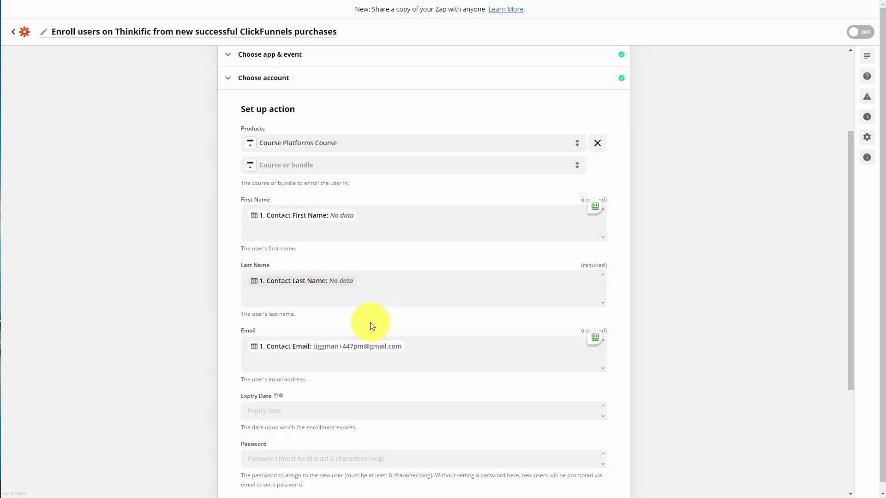
{"action": "scroll", "coordinate": [370, 326], "scroll_direction": "down", "scroll_amount": 2}
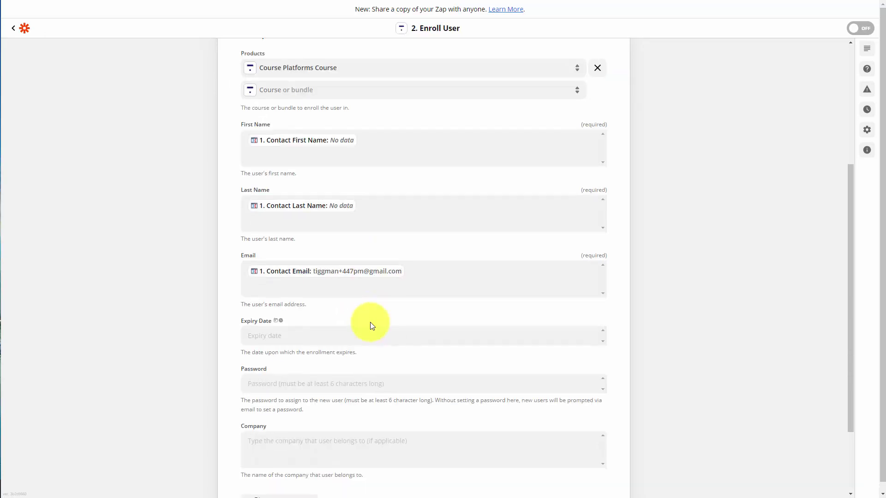
{"action": "scroll", "coordinate": [370, 325], "scroll_direction": "up", "scroll_amount": 2}
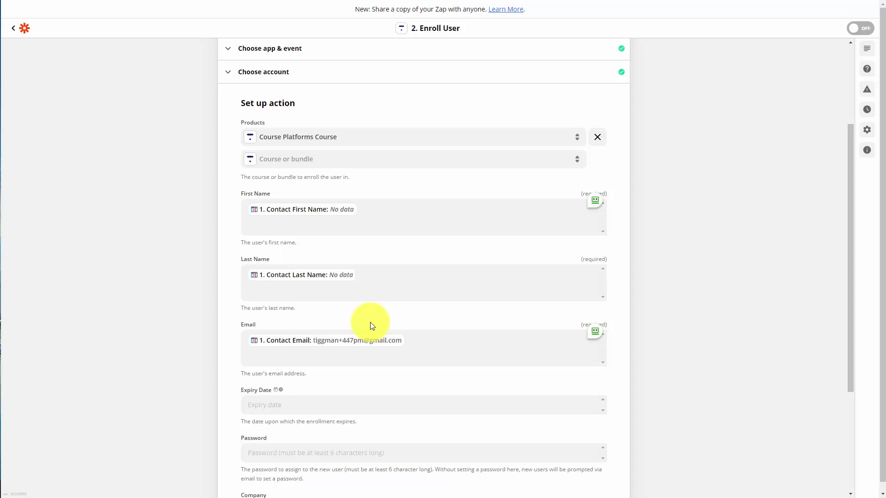
{"action": "scroll", "coordinate": [370, 325], "scroll_direction": "down", "scroll_amount": 4}
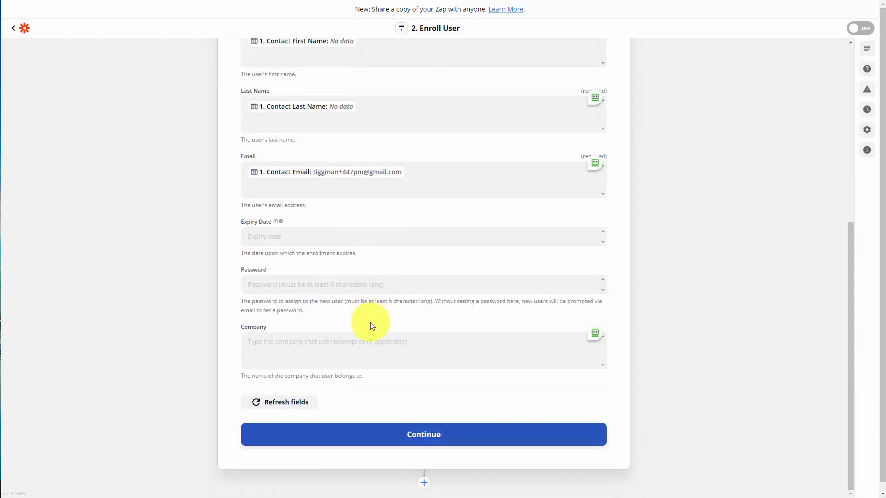
{"action": "left_click", "coordinate": [423, 435]}
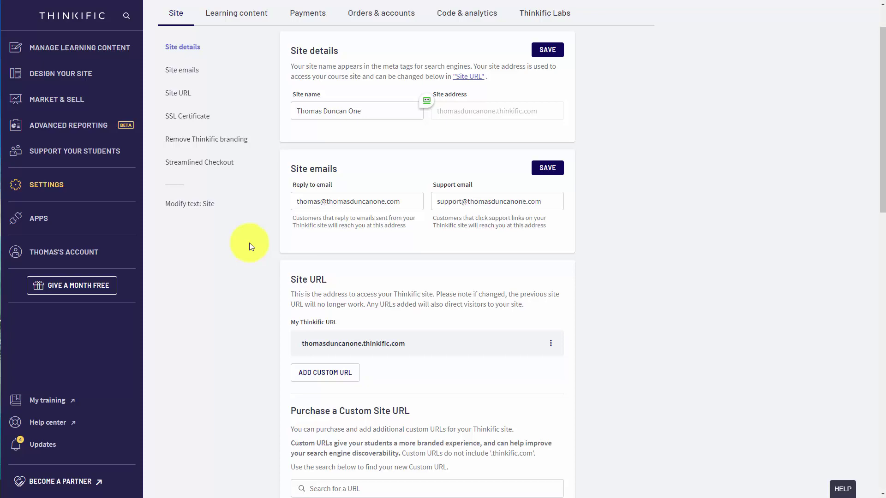
- In Thinkific's site settings, start adding a custom URL under Site URL
{"action": "scroll", "coordinate": [250, 243], "scroll_direction": "down", "scroll_amount": 3}
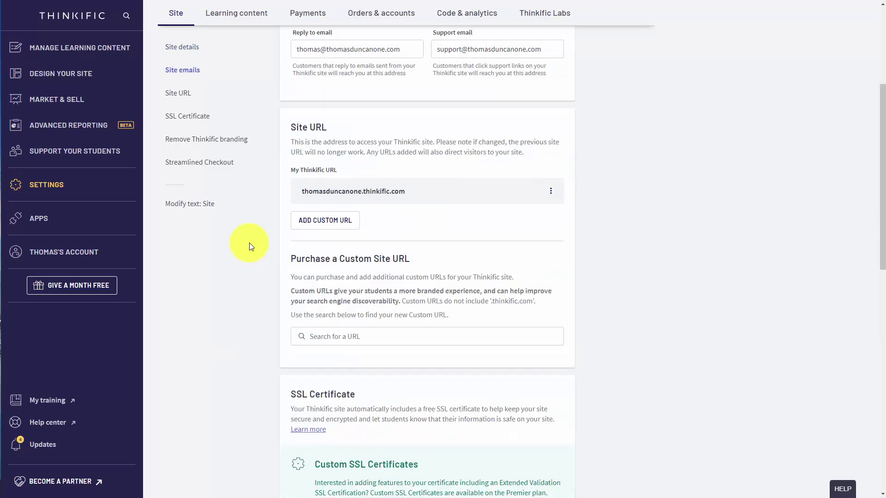
{"action": "scroll", "coordinate": [272, 222], "scroll_direction": "down", "scroll_amount": 2}
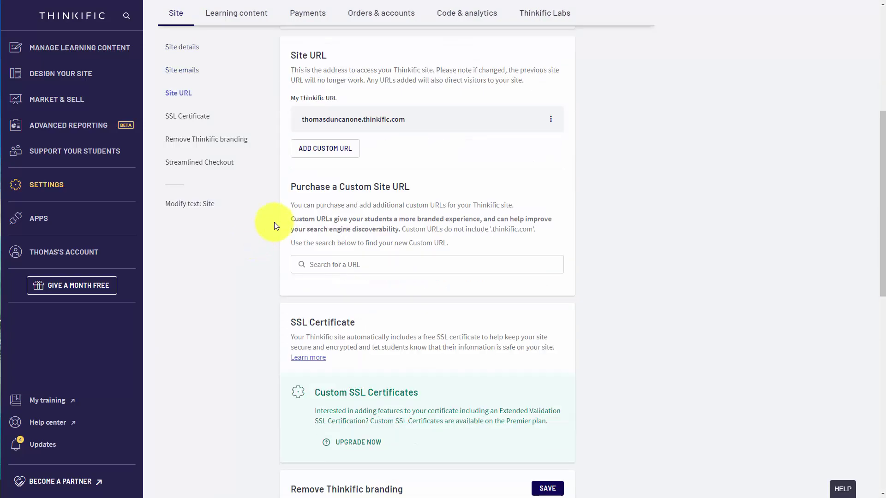
{"action": "left_click", "coordinate": [319, 154]}
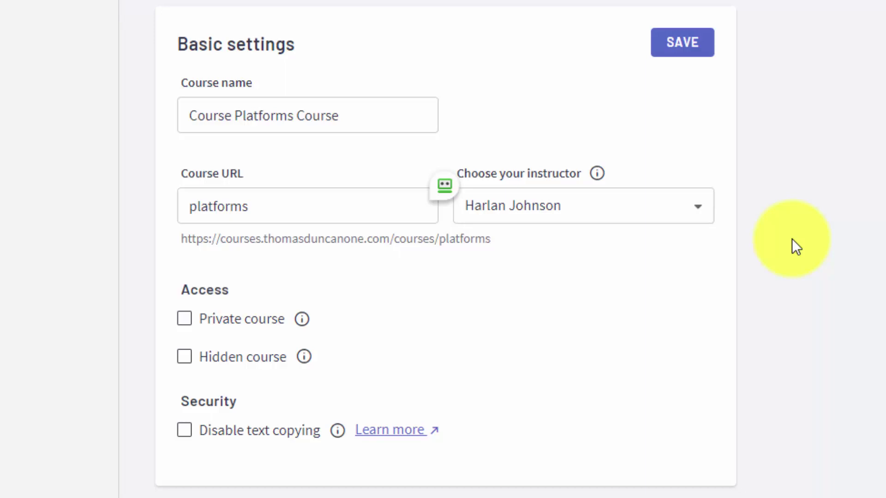
- Copy the Thinkific course URL and, in the ClickFunnels thank-you page editor, paste it as the download button's Go To Website URL action
{"action": "left_click_drag", "start_coordinate": [501, 240], "coordinate": [181, 240]}
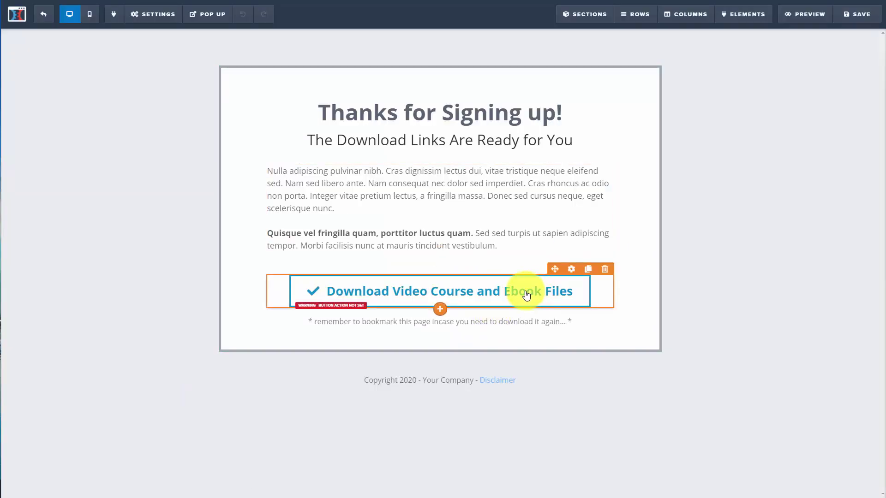
{"action": "left_click", "coordinate": [441, 294]}
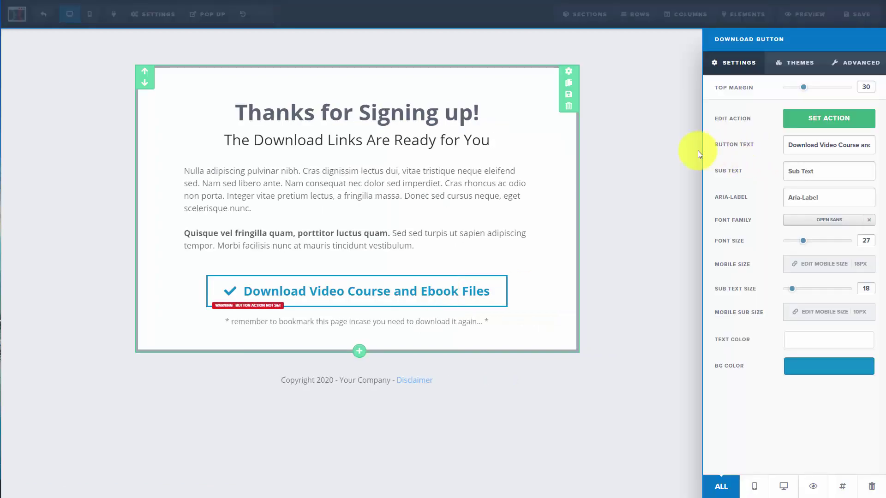
{"action": "left_click", "coordinate": [826, 120]}
{"action": "left_click", "coordinate": [761, 157]}
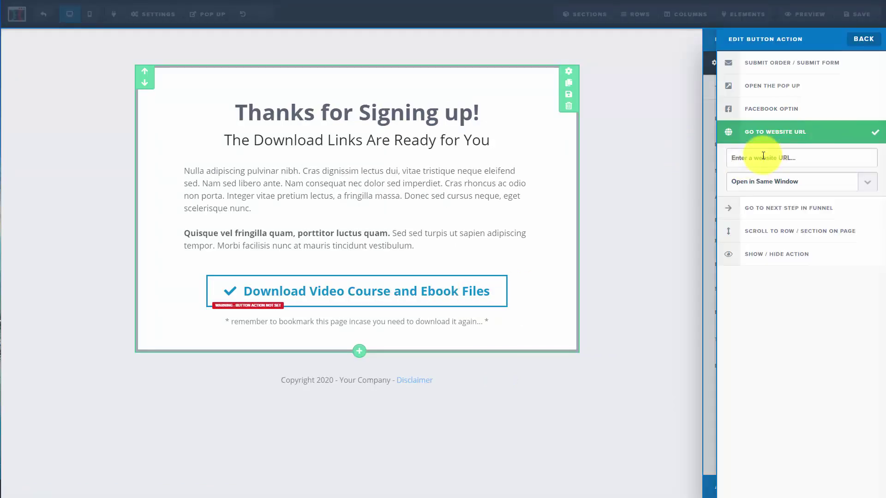
{"action": "right_click", "coordinate": [739, 158]}
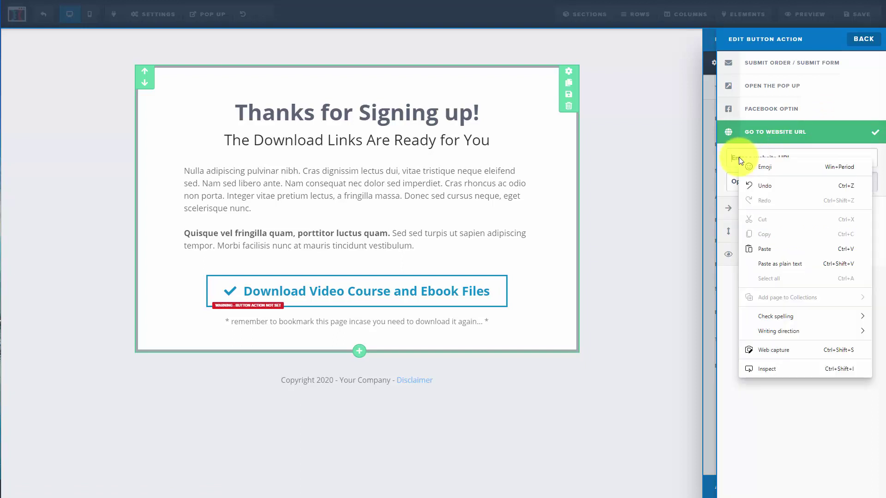
{"action": "left_click", "coordinate": [771, 262]}
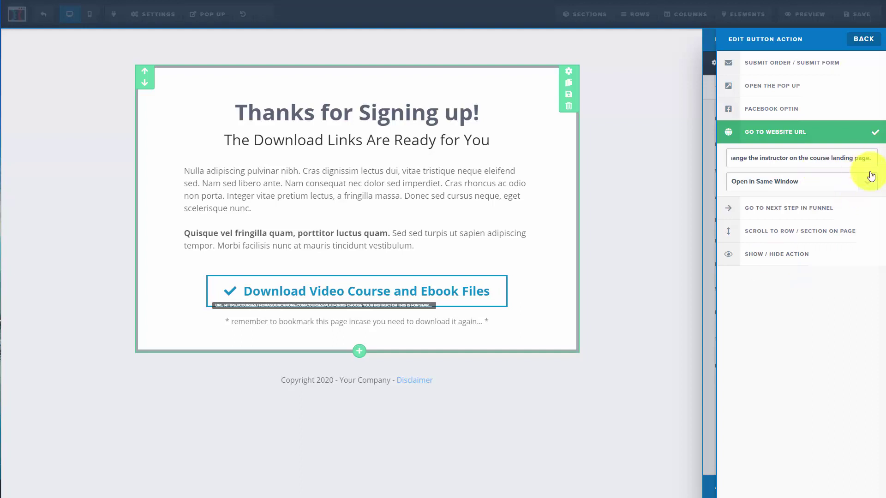
- Remove the extra pasted text after the course link so the button's website URL ends at /courses/platforms, and close the settings
{"action": "key", "text": "BackSpace"}
{"action": "key", "text": "BackSpace"}
{"action": "key", "text": "BackSpace"}
{"action": "key", "text": "BackSpace"}
{"action": "key", "text": "BackSpace"}
{"action": "key", "text": "BackSpace"}
{"action": "key", "text": "BackSpace"}
{"action": "key", "text": "BackSpace"}
{"action": "key", "text": "BackSpace"}
{"action": "key", "text": "BackSpace"}
{"action": "key", "text": "BackSpace"}
{"action": "key", "text": "BackSpace"}
{"action": "key", "text": "BackSpace"}
{"action": "key", "text": "BackSpace"}
{"action": "key", "text": "BackSpace"}
{"action": "key", "text": "BackSpace"}
{"action": "key", "text": "BackSpace"}
{"action": "key", "text": "BackSpace"}
{"action": "key", "text": "BackSpace"}
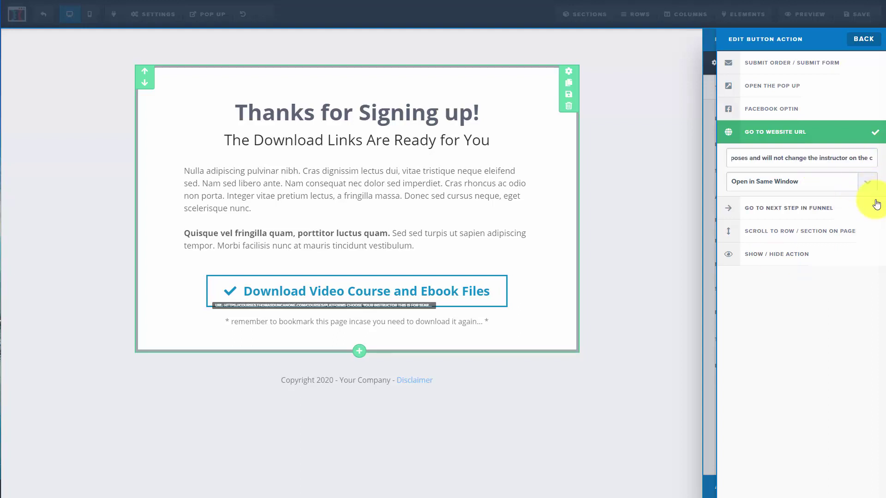
{"action": "key", "text": "BackSpace"}
{"action": "key", "text": "BackSpace"}
{"action": "key", "text": "BackSpace"}
{"action": "key", "text": "BackSpace"}
{"action": "key", "text": "BackSpace"}
{"action": "key", "text": "BackSpace"}
{"action": "key", "text": "BackSpace"}
{"action": "key", "text": "BackSpace"}
{"action": "key", "text": "BackSpace"}
{"action": "key", "text": "BackSpace"}
{"action": "key", "text": "BackSpace"}
{"action": "key", "text": "BackSpace"}
{"action": "key", "text": "BackSpace"}
{"action": "key", "text": "BackSpace"}
{"action": "key", "text": "BackSpace"}
{"action": "key", "text": "BackSpace"}
{"action": "key", "text": "BackSpace"}
{"action": "key", "text": "BackSpace"}
{"action": "key", "text": "BackSpace"}
{"action": "key", "text": "BackSpace"}
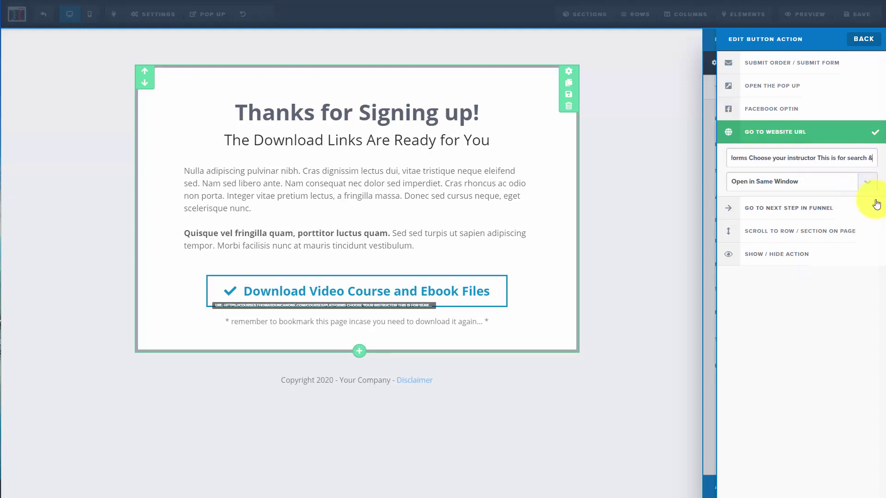
{"action": "key", "text": "BackSpace"}
{"action": "key", "text": "BackSpace"}
{"action": "key", "text": "BackSpace"}
{"action": "key", "text": "BackSpace"}
{"action": "key", "text": "BackSpace"}
{"action": "key", "text": "BackSpace"}
{"action": "key", "text": "BackSpace"}
{"action": "key", "text": "BackSpace"}
{"action": "key", "text": "BackSpace"}
{"action": "key", "text": "BackSpace"}
{"action": "key", "text": "BackSpace"}
{"action": "key", "text": "BackSpace"}
{"action": "key", "text": "BackSpace"}
{"action": "key", "text": "BackSpace"}
{"action": "key", "text": "BackSpace"}
{"action": "key", "text": "BackSpace"}
{"action": "key", "text": "BackSpace"}
{"action": "key", "text": "BackSpace"}
{"action": "key", "text": "BackSpace"}
{"action": "key", "text": "BackSpace"}
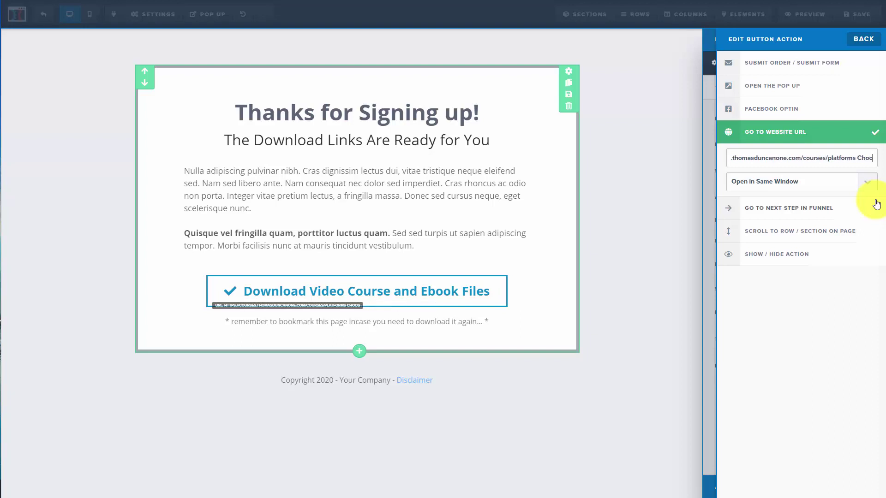
{"action": "key", "text": "BackSpace"}
{"action": "key", "text": "BackSpace"}
{"action": "key", "text": "BackSpace"}
{"action": "key", "text": "BackSpace"}
{"action": "key", "text": "BackSpace"}
{"action": "key", "text": "BackSpace"}
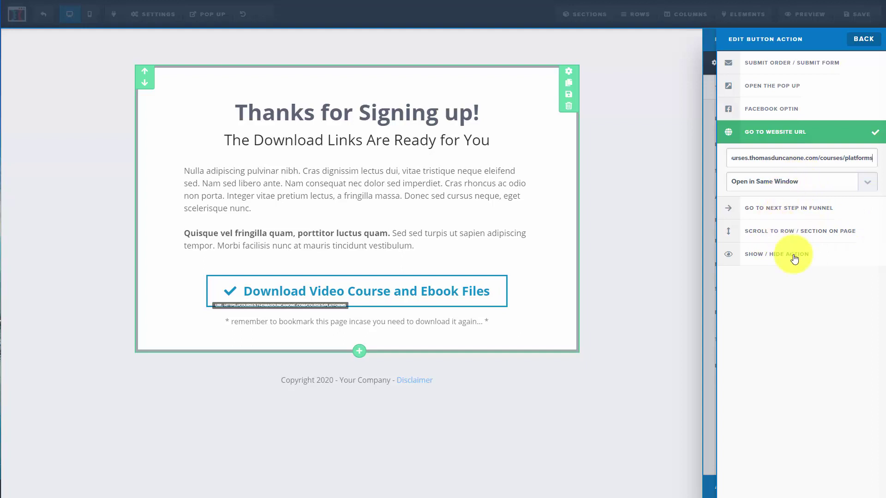
{"action": "left_click", "coordinate": [620, 264]}
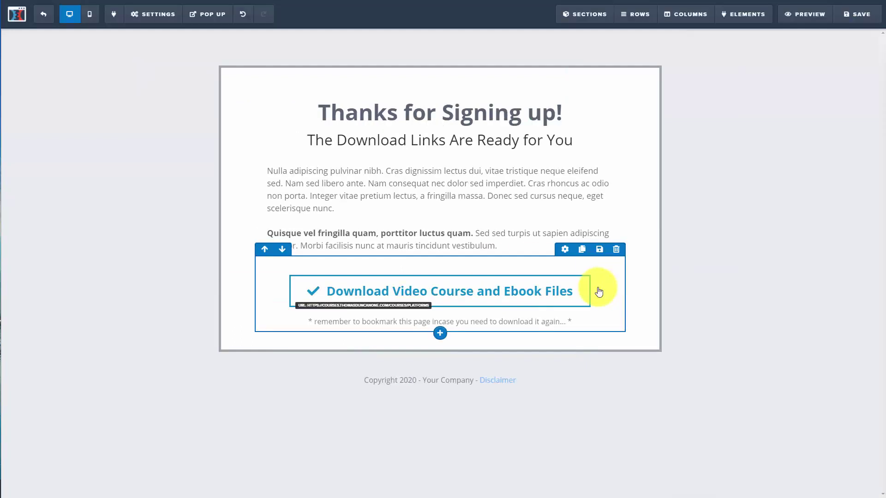
- Change the download button's text to "Access The Course Here" and close its settings
{"action": "left_click", "coordinate": [506, 299]}
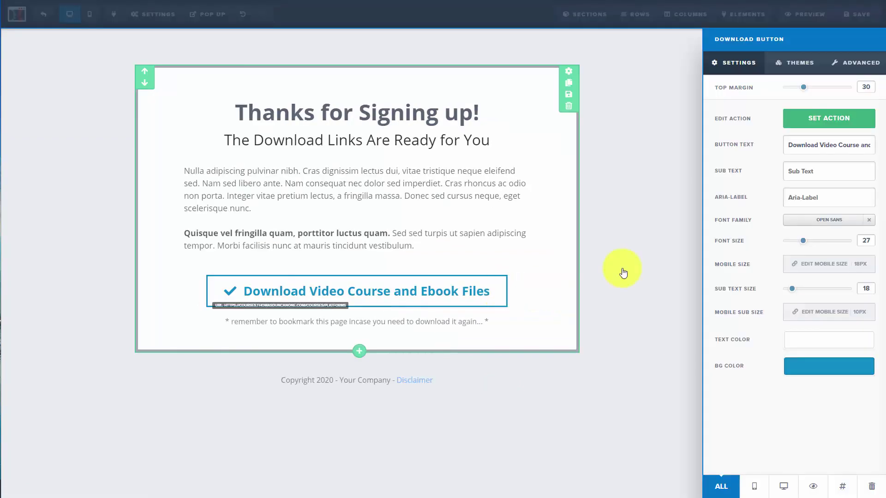
{"action": "triple_click", "coordinate": [825, 148]}
{"action": "type", "text": "Access The Course Here"}
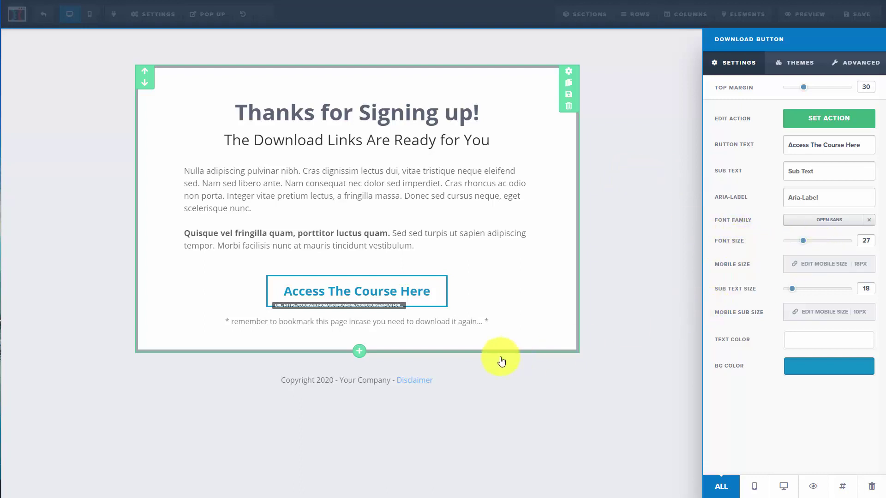
{"action": "left_click", "coordinate": [468, 323]}
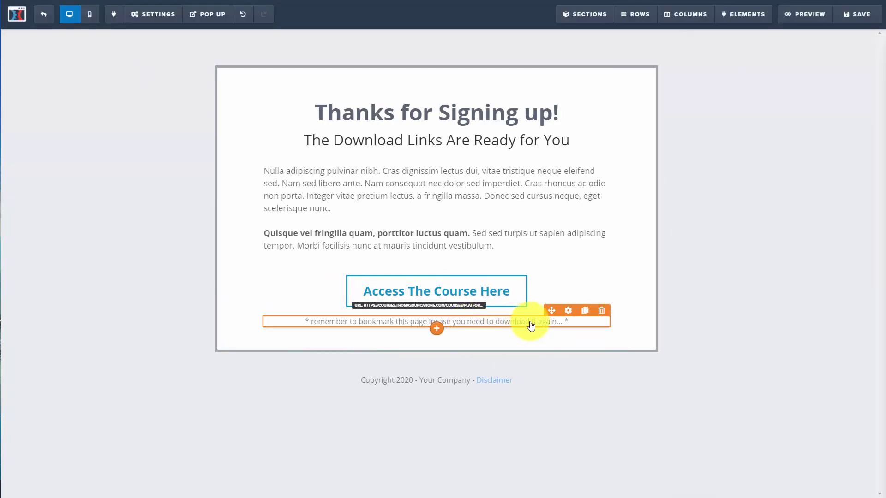
- Replace the bookmark note under the course button with "* check Your email for your course login credentials *"
{"action": "left_click", "coordinate": [564, 324]}
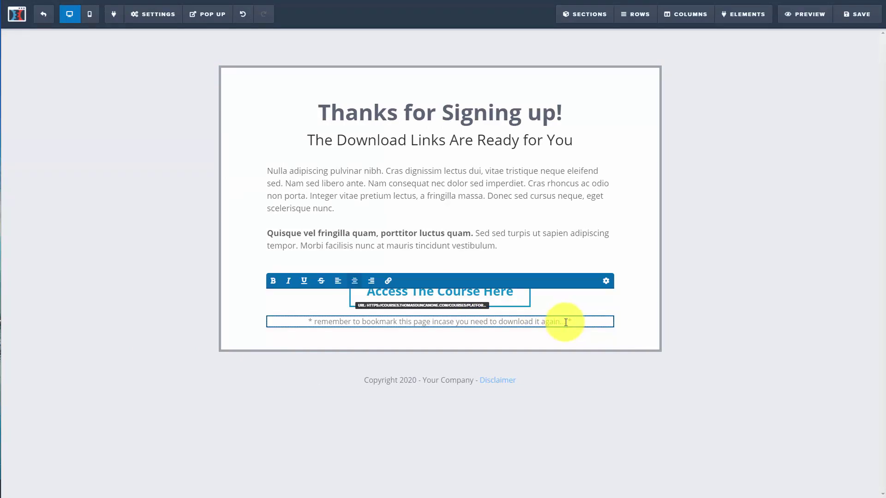
{"action": "key", "text": "ctrl+a"}
{"action": "key", "text": "ctrl+v"}
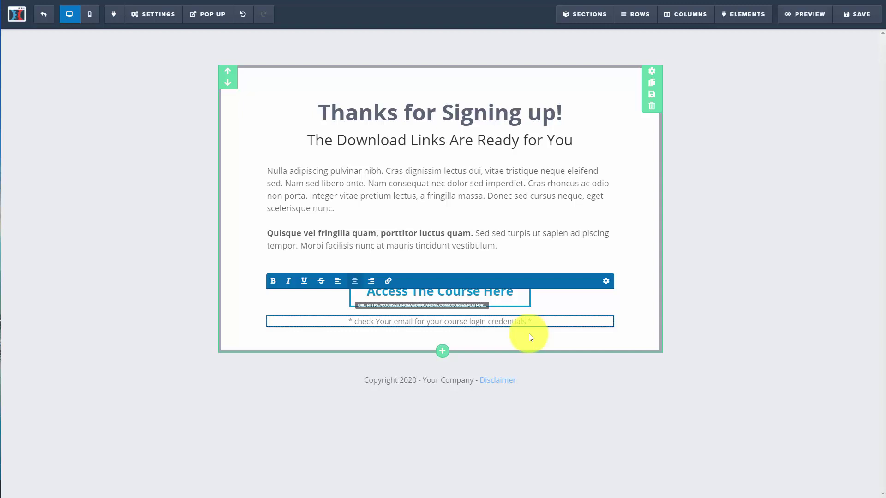
{"action": "left_click", "coordinate": [671, 336]}
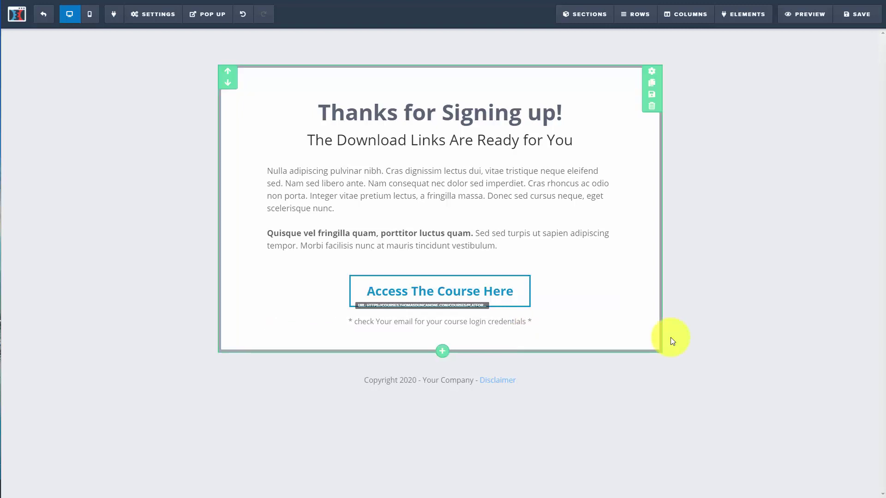
- Add a one-column row below the login credentials note, inside the thank-you section
{"action": "left_click", "coordinate": [645, 19]}
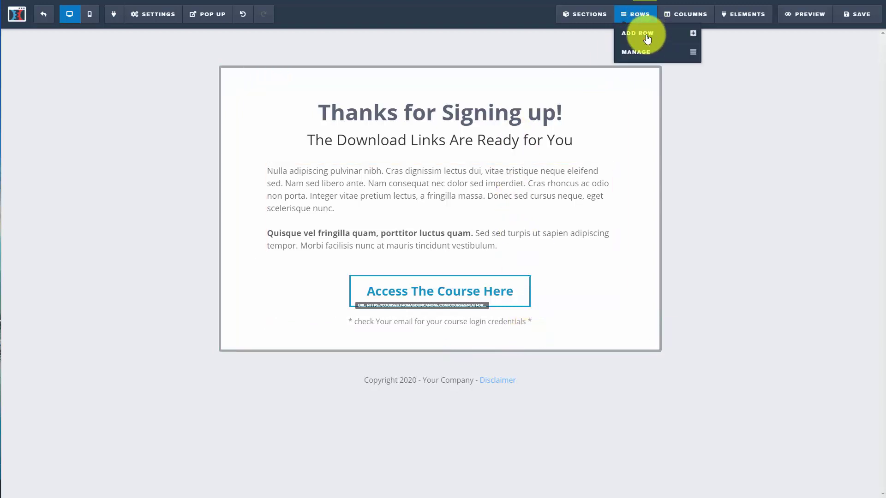
{"action": "left_click", "coordinate": [646, 35]}
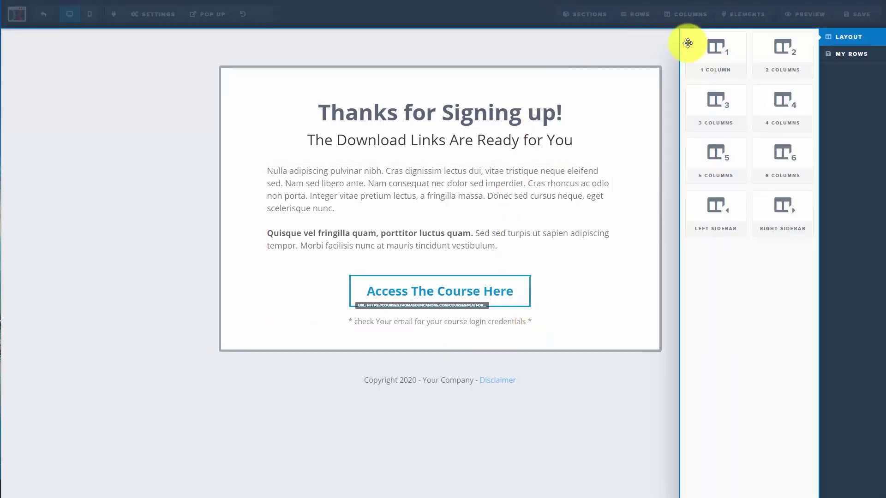
{"action": "left_click_drag", "start_coordinate": [712, 44], "coordinate": [419, 398]}
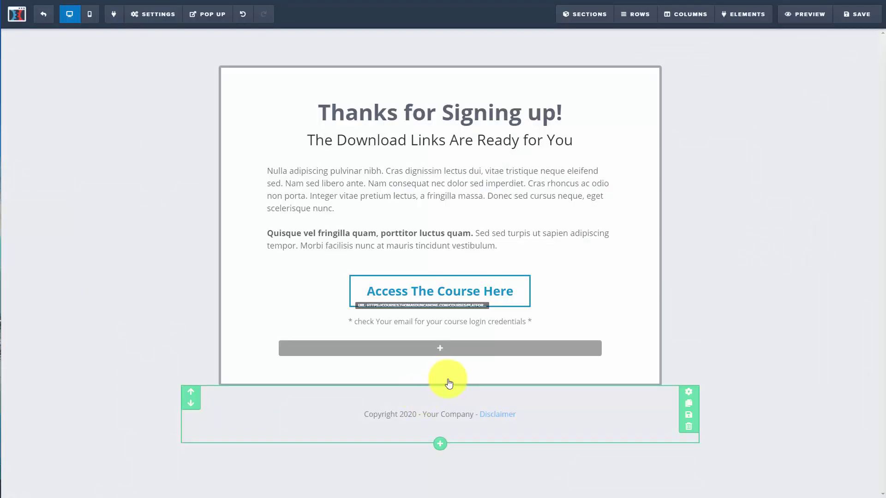
- Add a sub-headline element to the empty row and change its text to "Contact Support"
{"action": "mouse_move", "coordinate": [443, 352]}
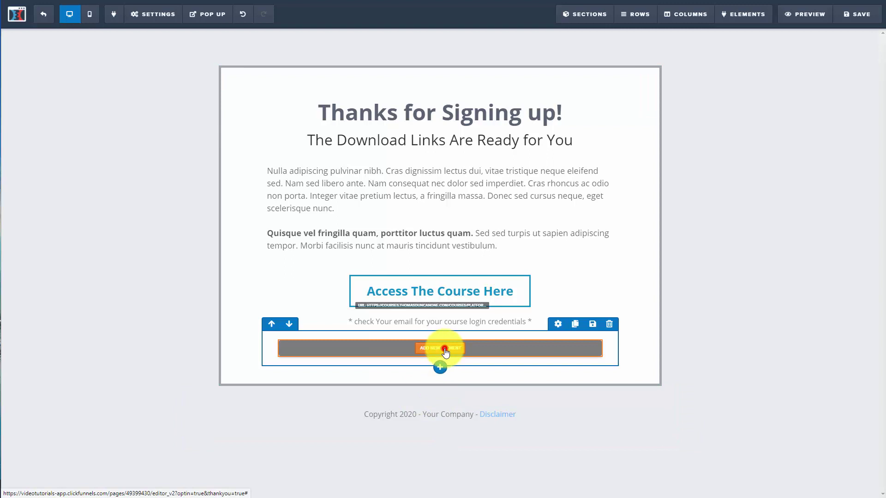
{"action": "left_click", "coordinate": [442, 349]}
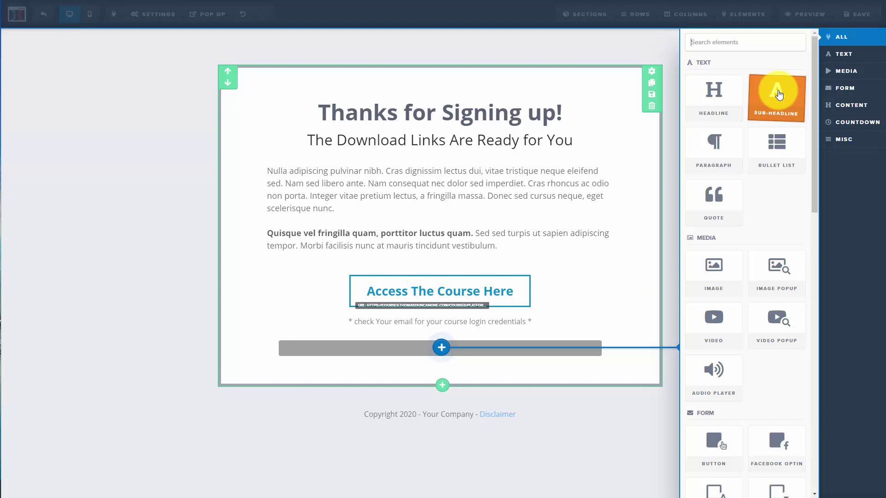
{"action": "left_click_drag", "start_coordinate": [779, 95], "coordinate": [463, 347]}
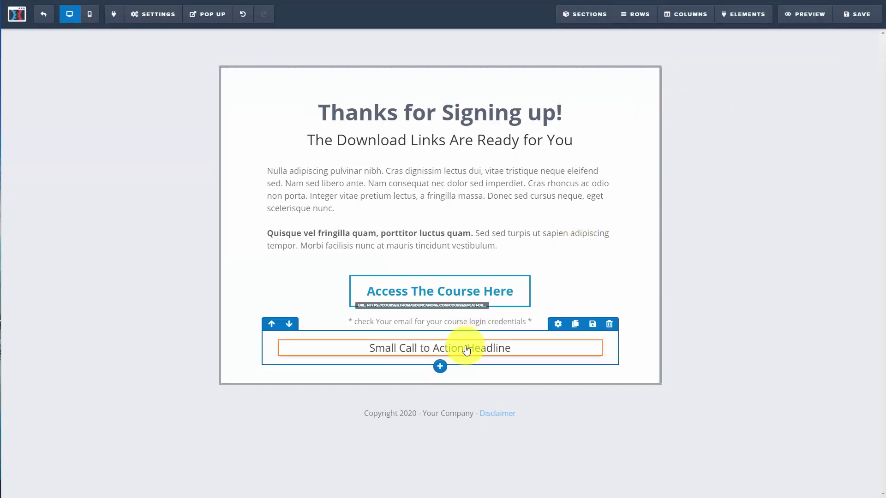
{"action": "double_click", "coordinate": [478, 349]}
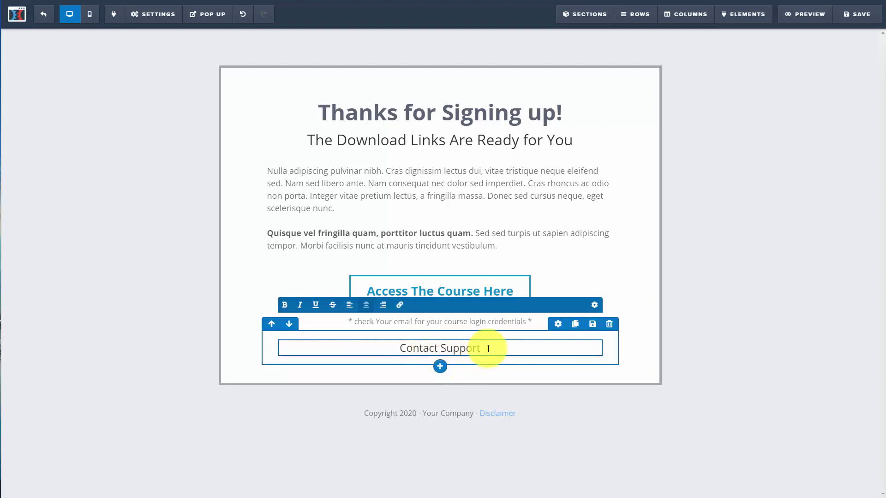
- Turn the whole "Contact Support" text into a hyperlink and open its URL for editing
{"action": "left_click_drag", "start_coordinate": [488, 348], "coordinate": [403, 355]}
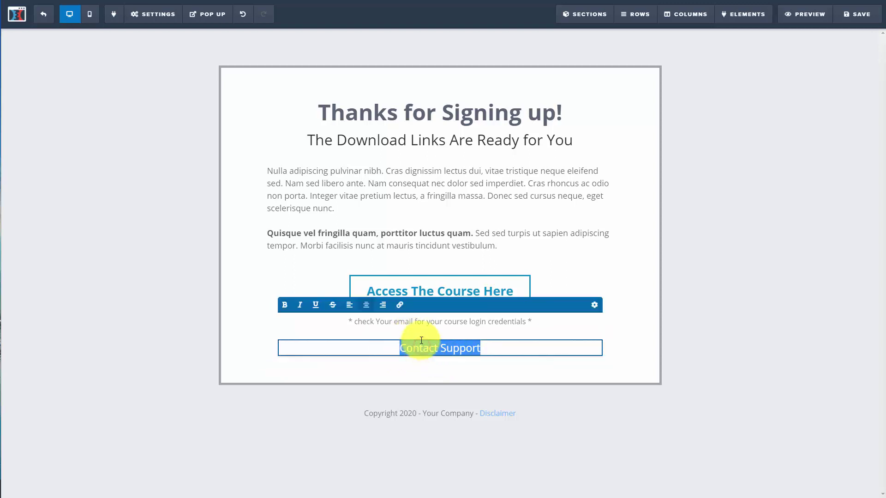
{"action": "left_click", "coordinate": [400, 305]}
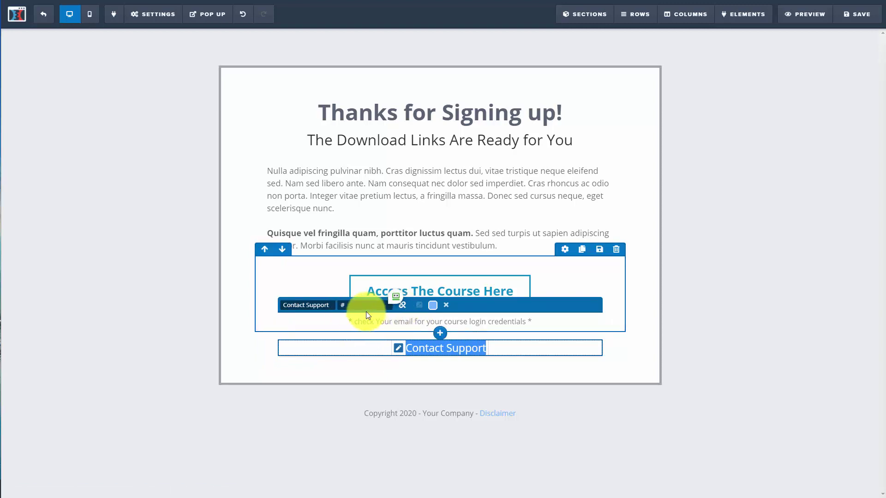
{"action": "left_click", "coordinate": [358, 305]}
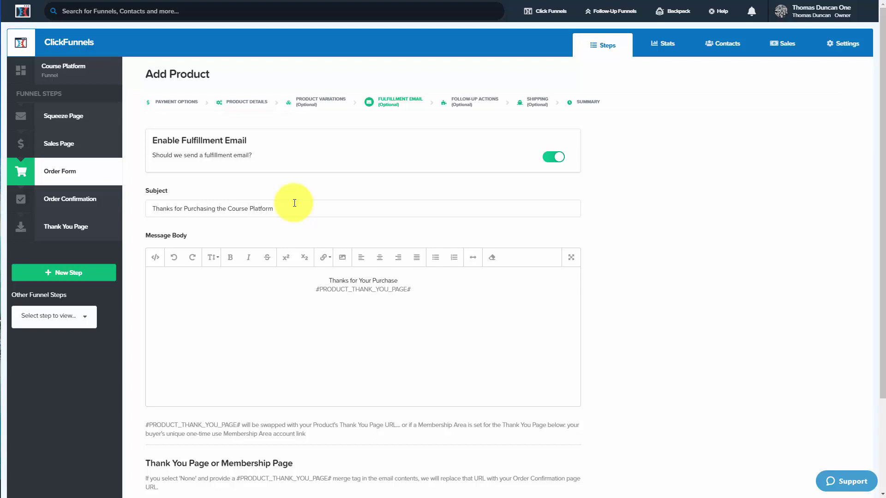
- Review the product's fulfillment email settings through to the thank-you or membership page selection
{"action": "scroll", "coordinate": [294, 203], "scroll_direction": "down", "scroll_amount": 3}
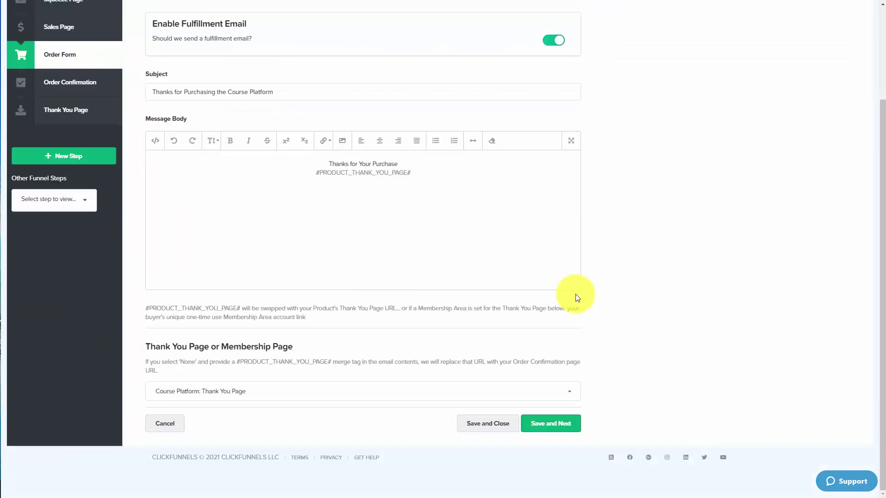